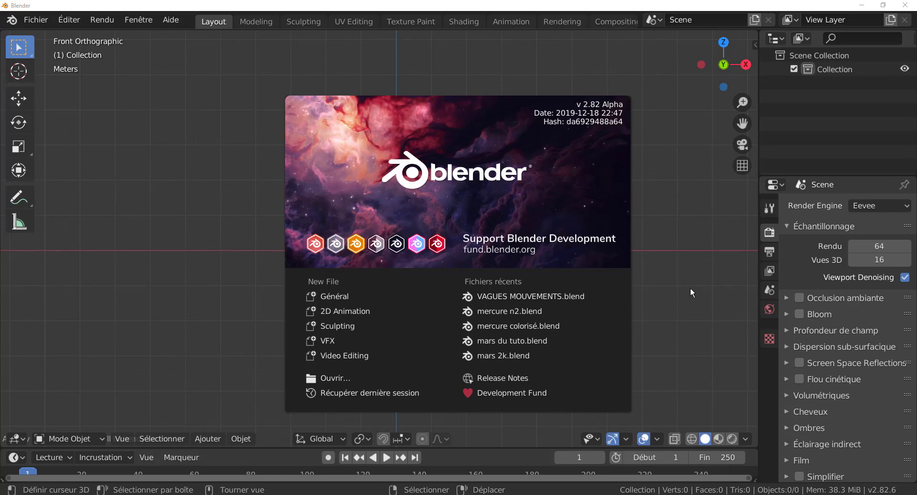
# Dismiss the splash screen, enlarge the timeline area and add a cube mesh at the scene origin
pyautogui.click(668, 247)
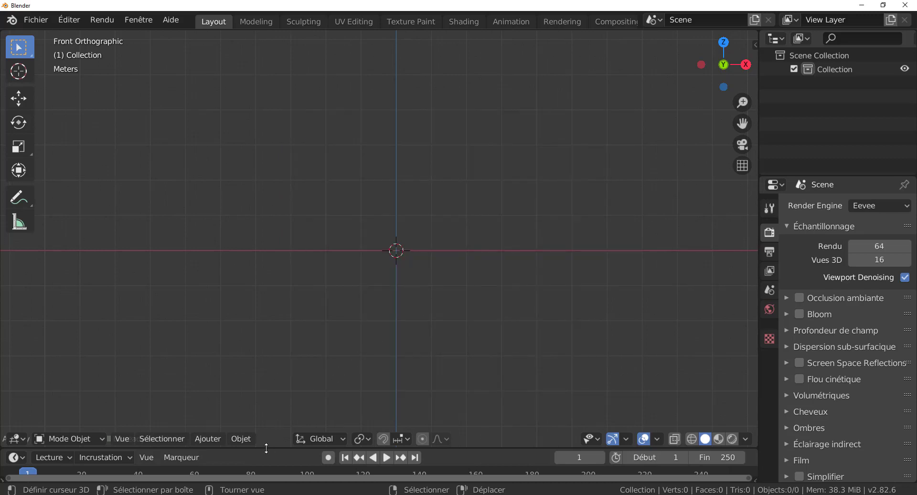
pyautogui.moveTo(265, 448); pyautogui.dragTo(238, 339)
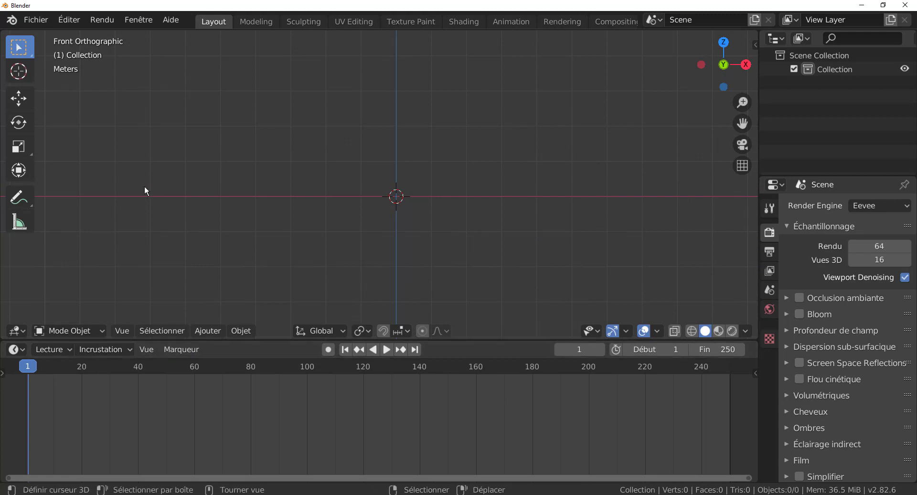
pyautogui.click(208, 331)
pyautogui.moveTo(216, 316)
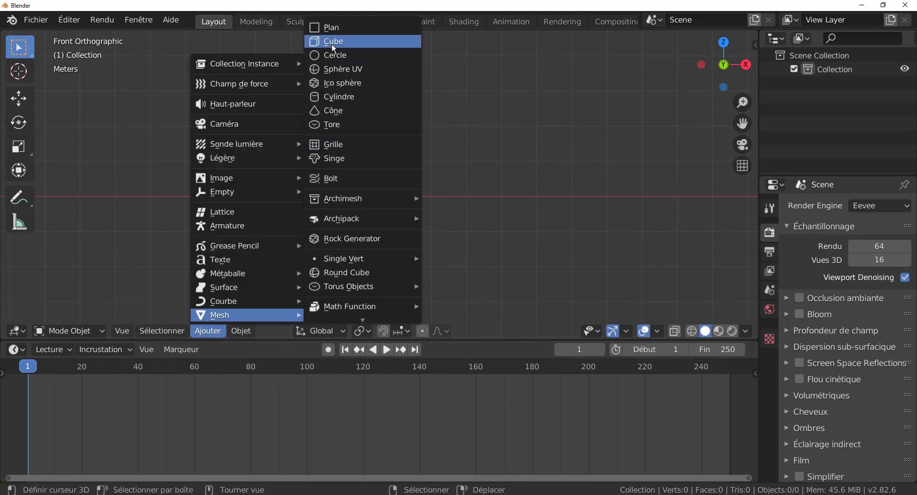
pyautogui.click(333, 42)
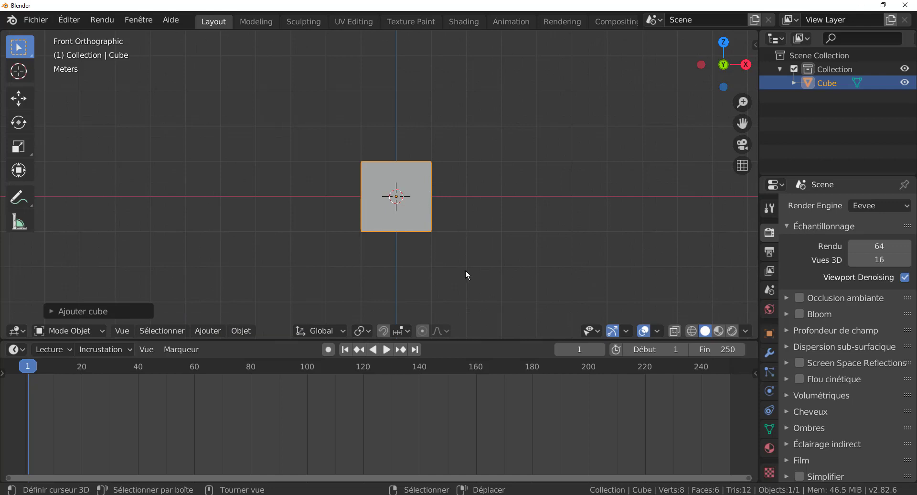
# Create a new material for the cube and give it a light green base color
pyautogui.click(769, 447)
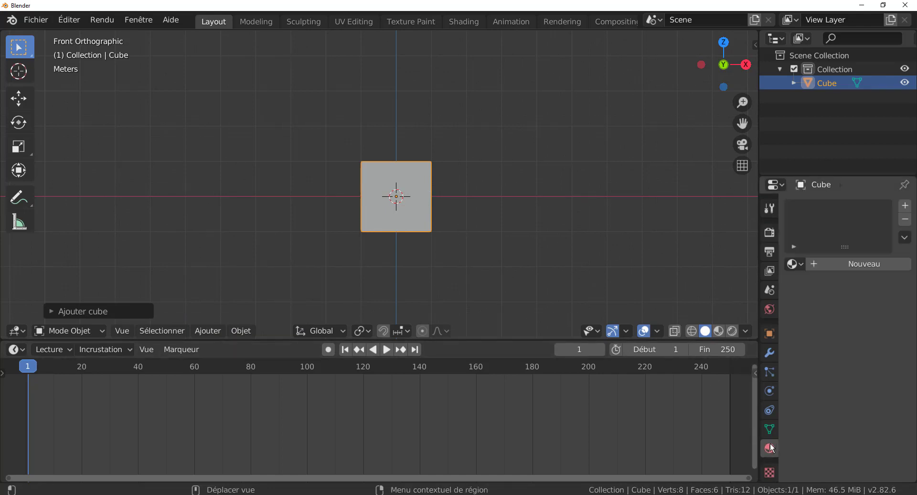
pyautogui.click(844, 263)
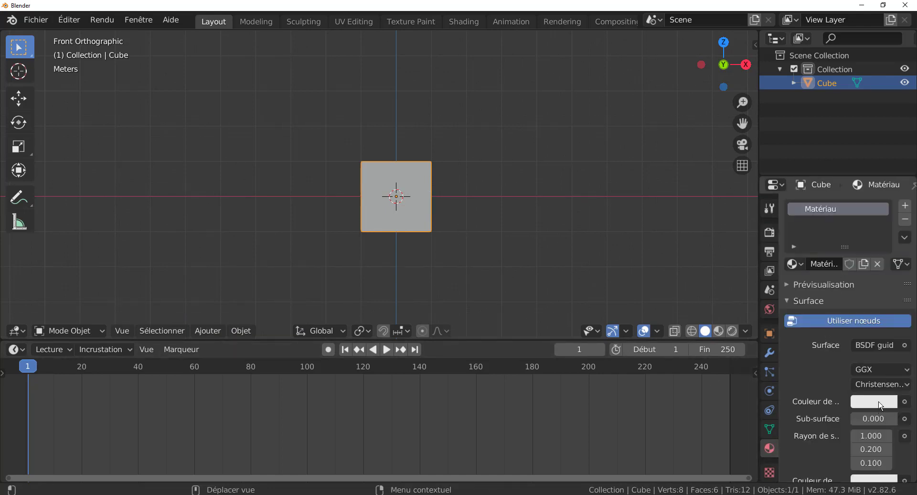
pyautogui.click(866, 406)
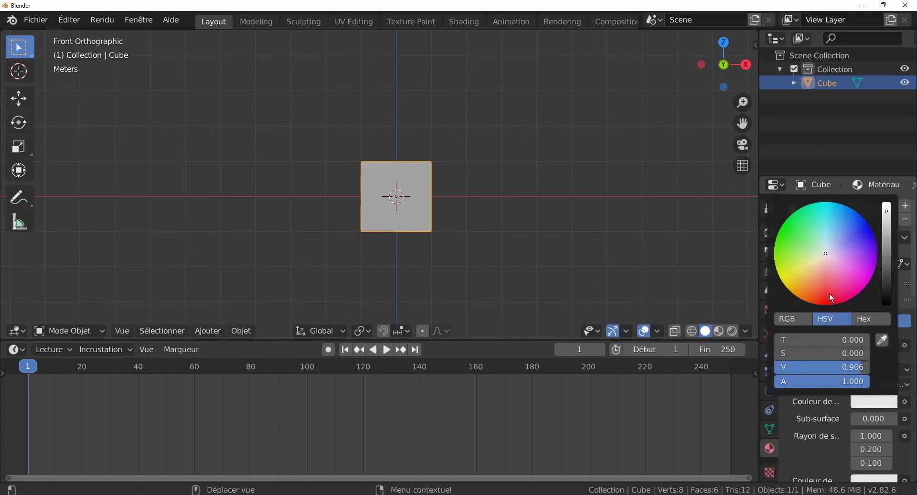
pyautogui.click(813, 242)
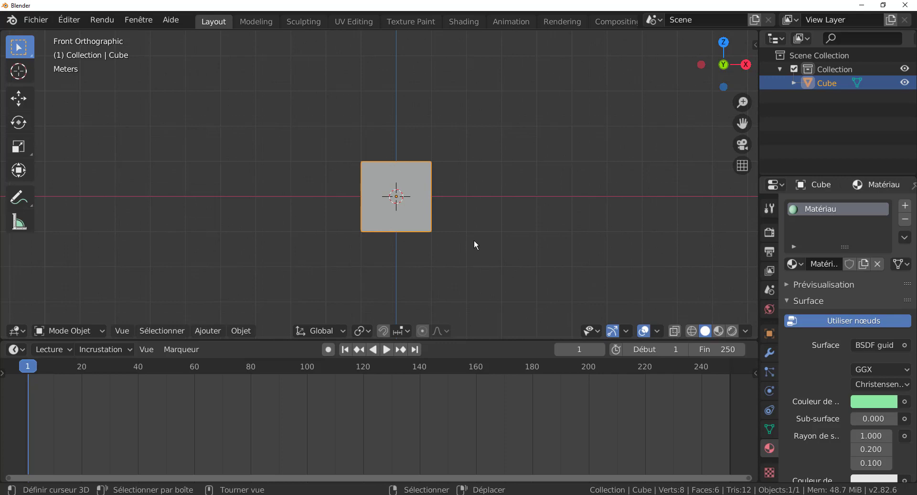
# Rotate the cube about 23° around X and also around Z, and display it with material preview shading
pyautogui.press('r')
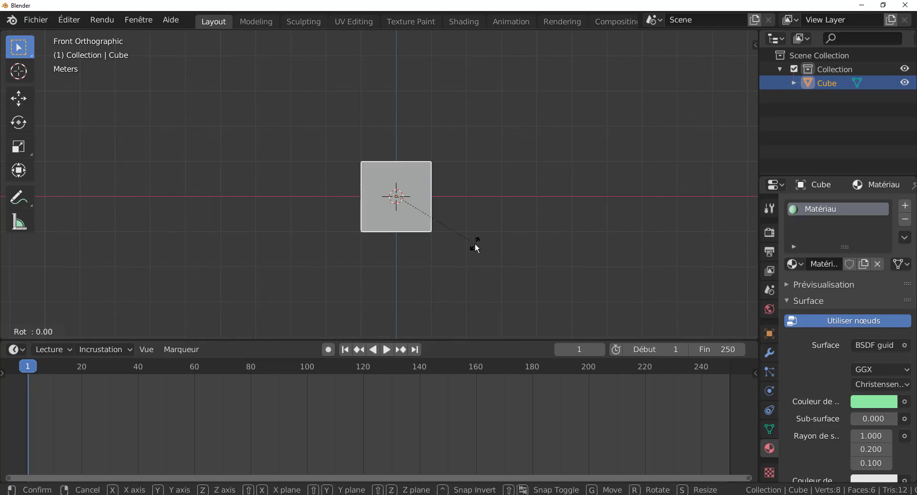
pyautogui.press('x')
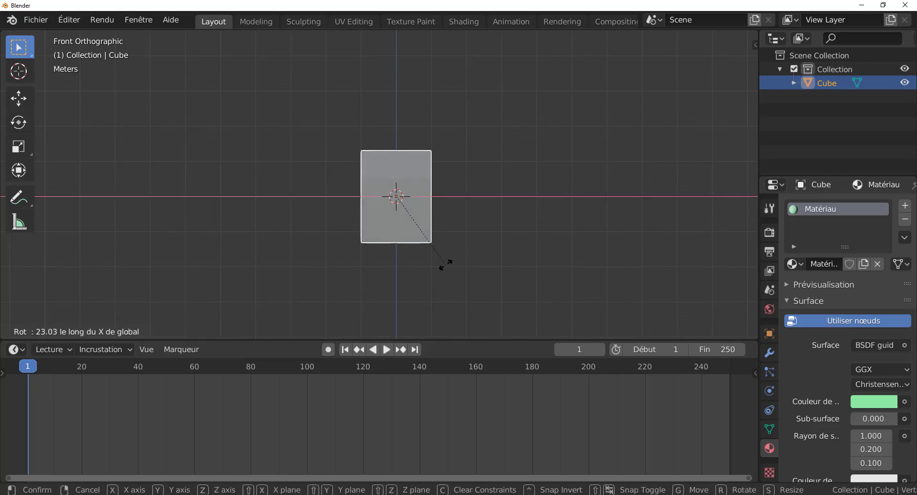
pyautogui.click(444, 259)
pyautogui.press('r')
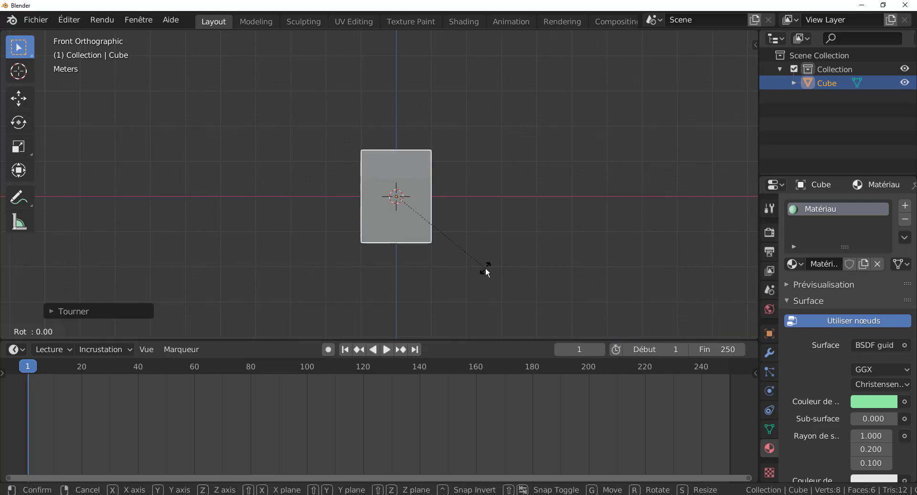
pyautogui.press('z')
pyautogui.click(401, 274)
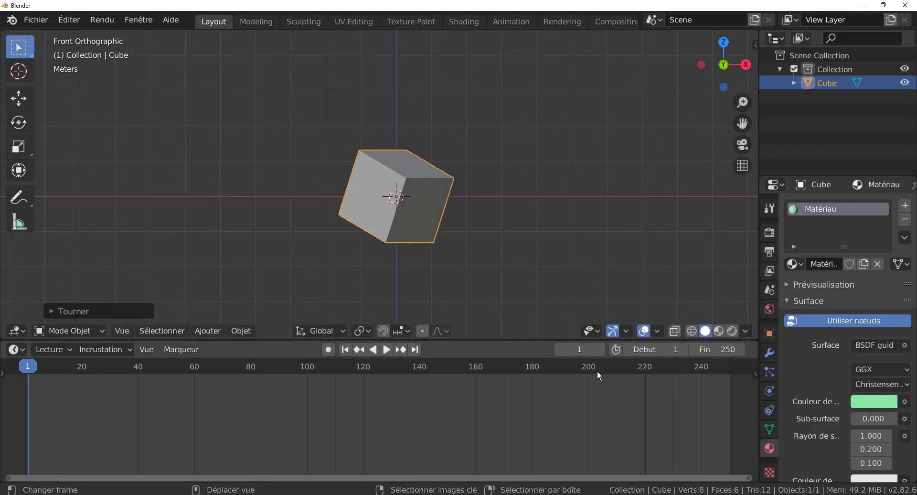
pyautogui.click(717, 331)
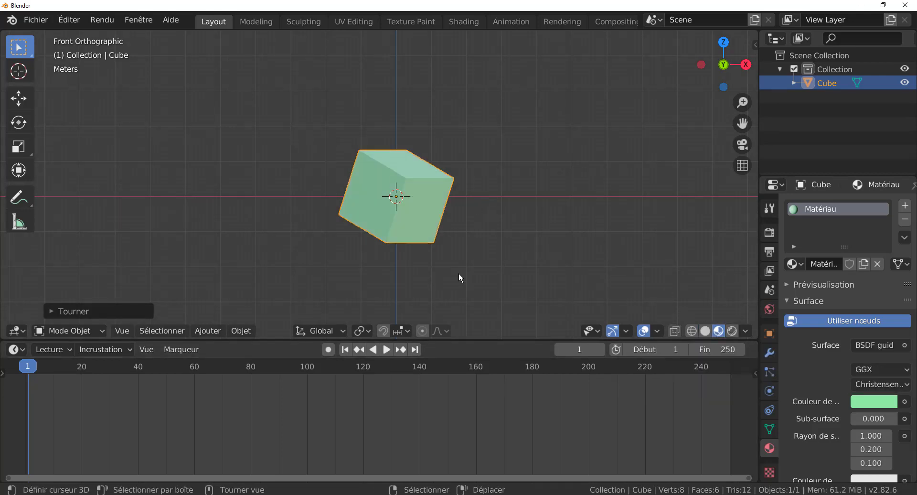
# Add a camera, look through it and set its focal length to 146 mm
pyautogui.click(209, 331)
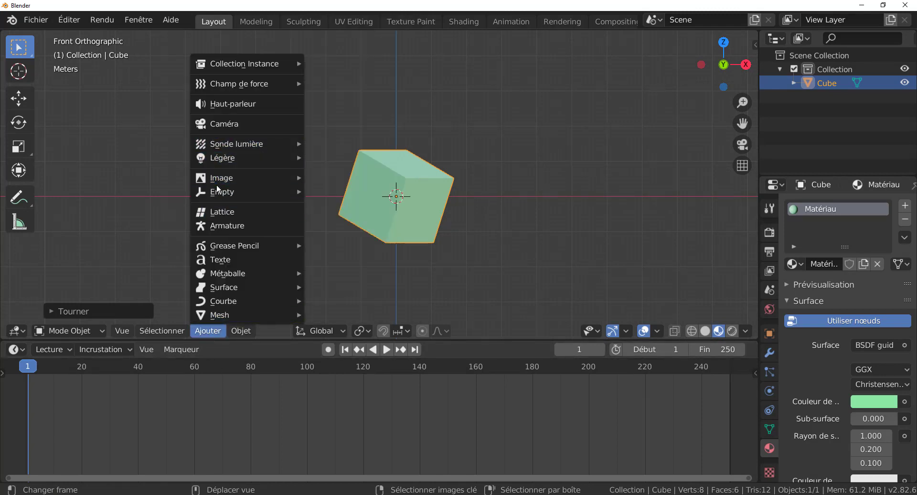
pyautogui.click(223, 123)
pyautogui.scroll(-5, 565, 245)
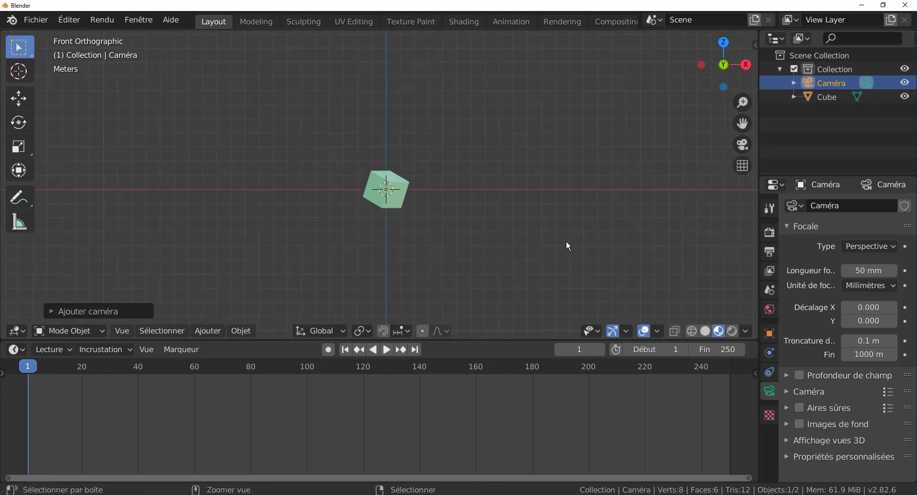
pyautogui.press('KP_0')
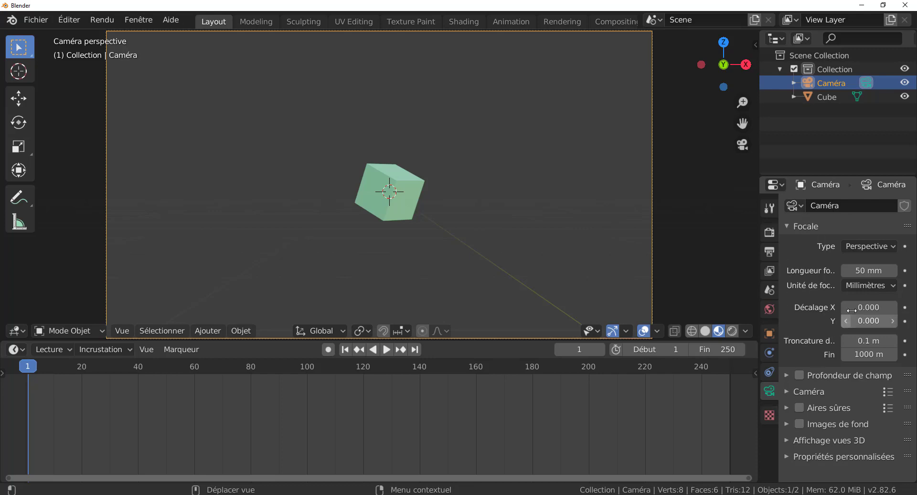
pyautogui.moveTo(862, 270); pyautogui.dragTo(898, 270)
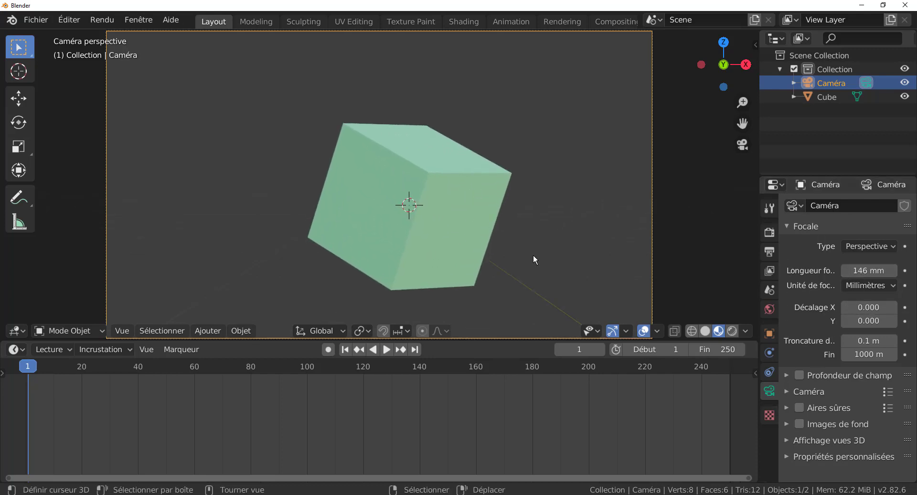
# Move the cube about -0.93 m in X and 0.28 m in Z within the camera frame
pyautogui.scroll(-1, 511, 219)
pyautogui.click(461, 226)
pyautogui.press('g')
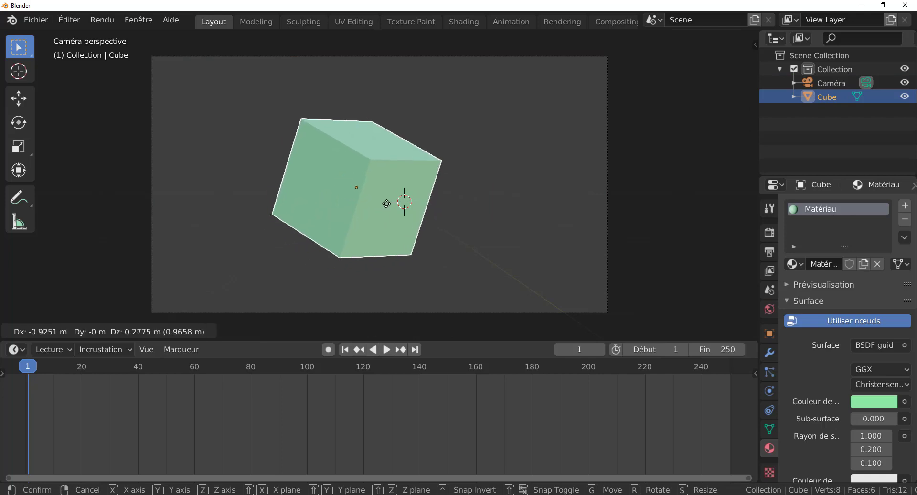
pyautogui.click(403, 199)
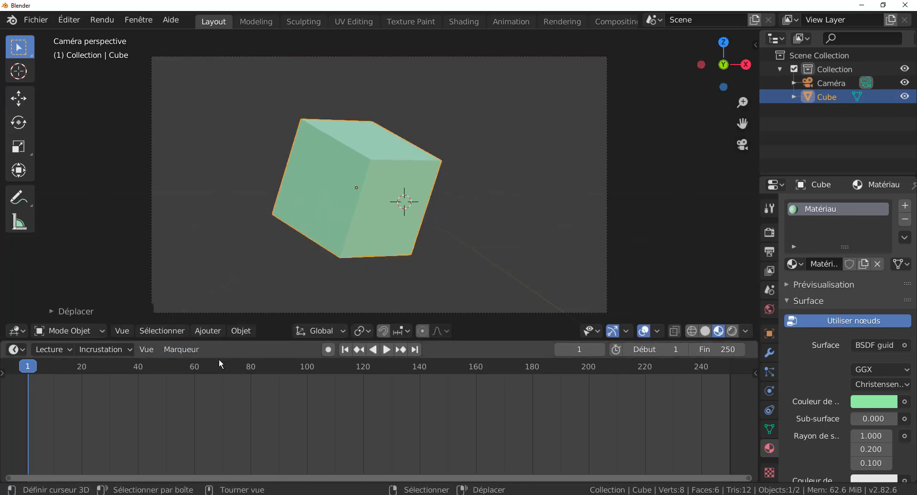
# Enable automatic keyframing and nudge the cube along Z with the Move tool to record a keyframe at frame 1
pyautogui.click(17, 97)
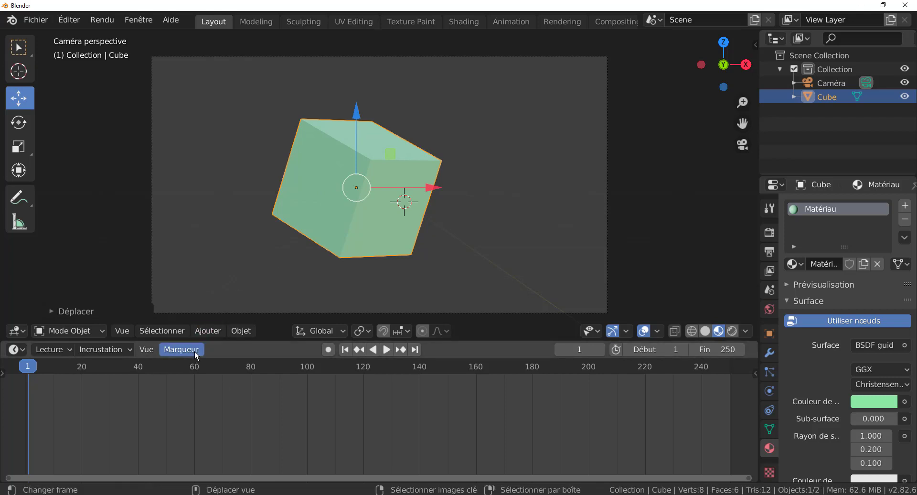
pyautogui.click(328, 349)
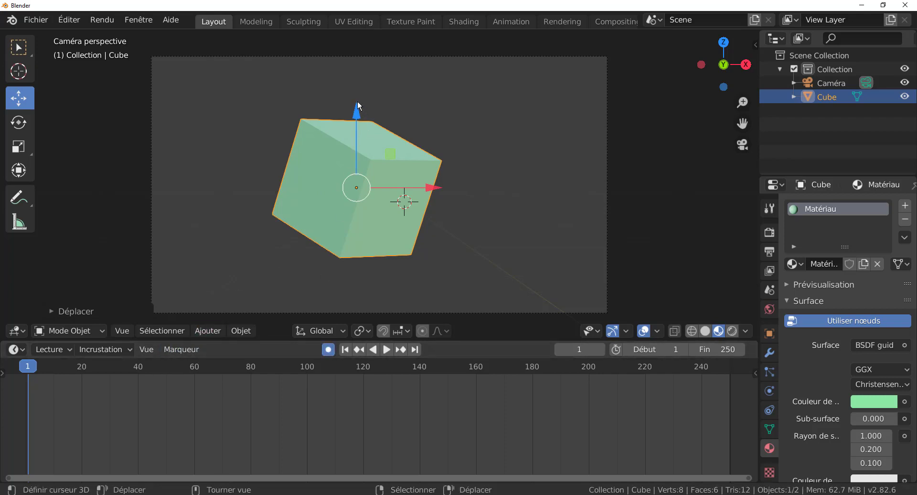
pyautogui.moveTo(354, 113); pyautogui.dragTo(355, 114)
# Go to frame 40 and rotate the cube around the global Z axis to record a second keyframe
pyautogui.press('space')
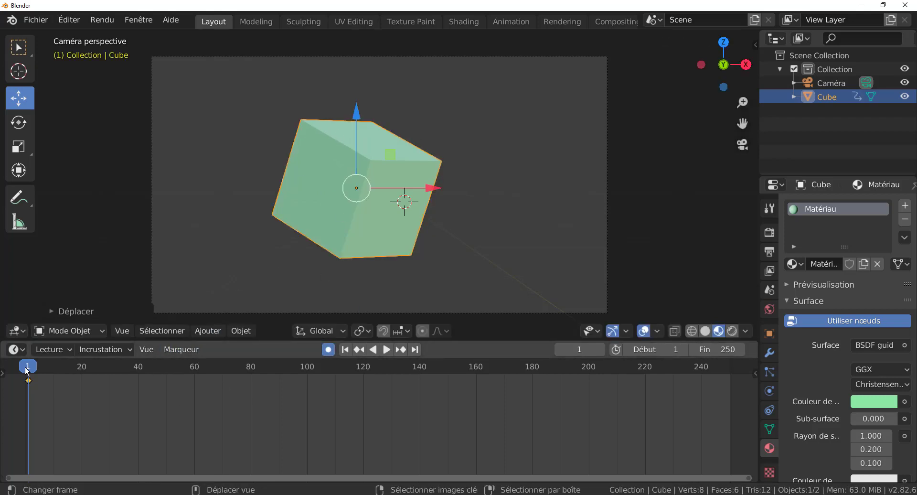
pyautogui.press('space')
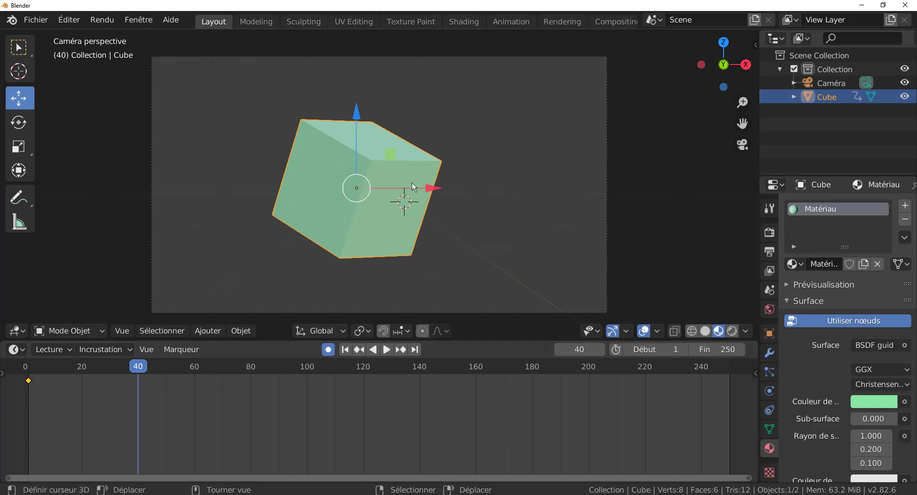
pyautogui.press('r')
pyautogui.press('z')
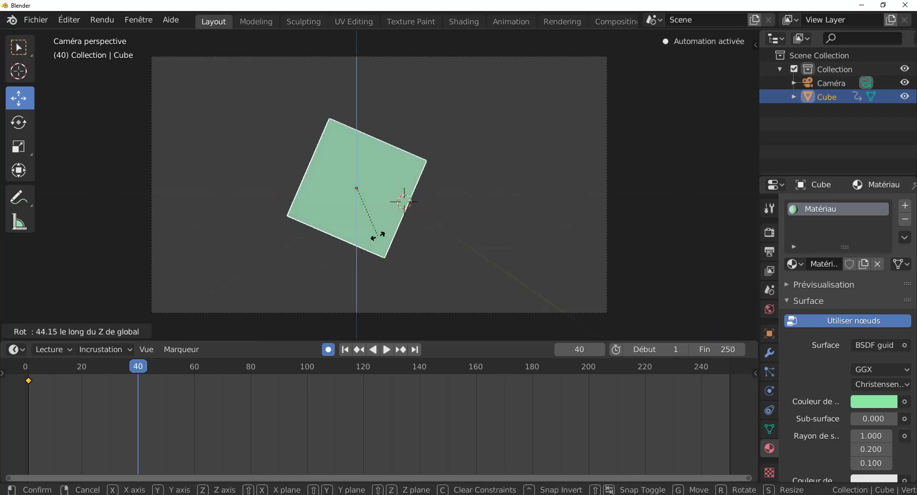
pyautogui.click(443, 232)
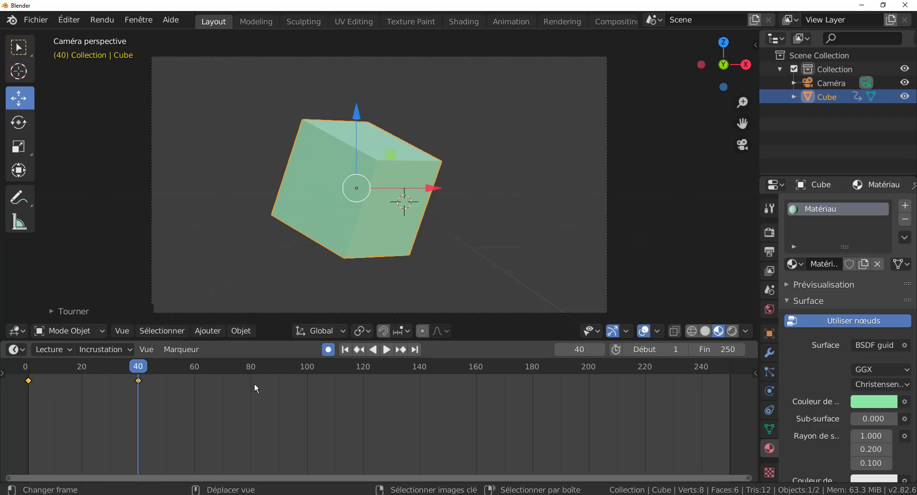
# Set the animation's end frame to 40 and play it back briefly with automatic keyframing turned off
pyautogui.click(706, 349)
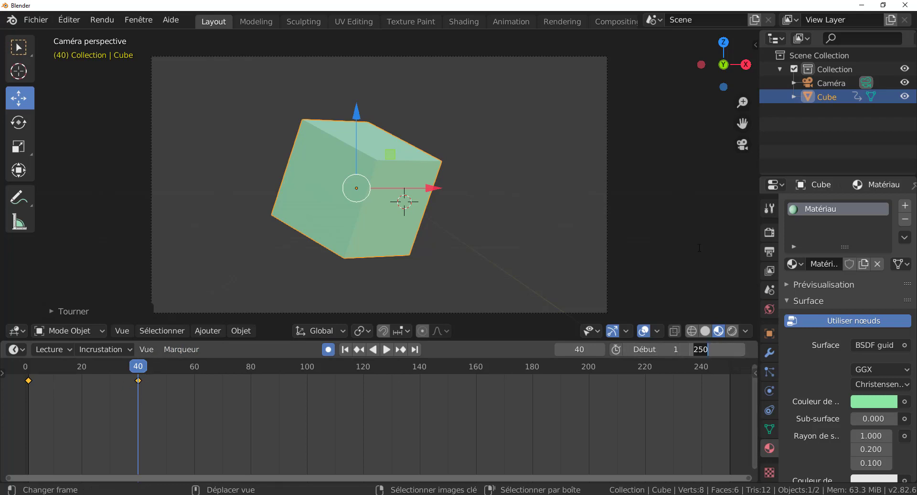
pyautogui.write('40')
pyautogui.press('Return')
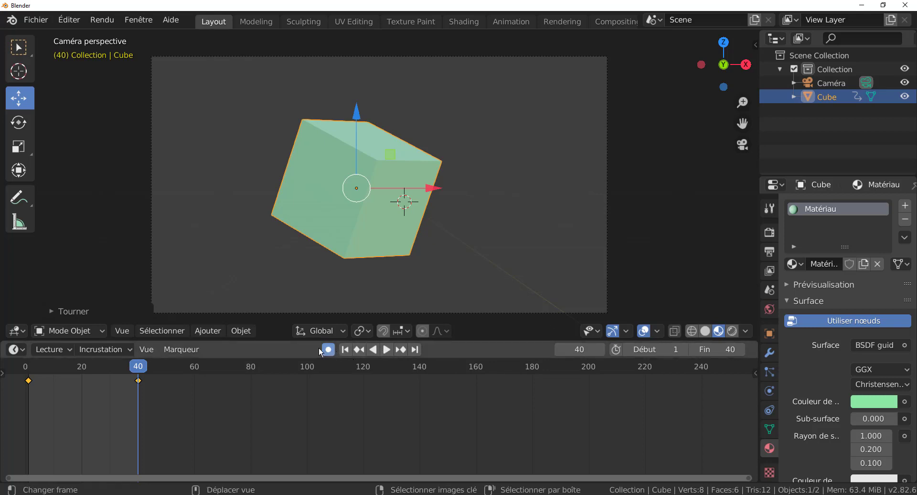
pyautogui.click(386, 350)
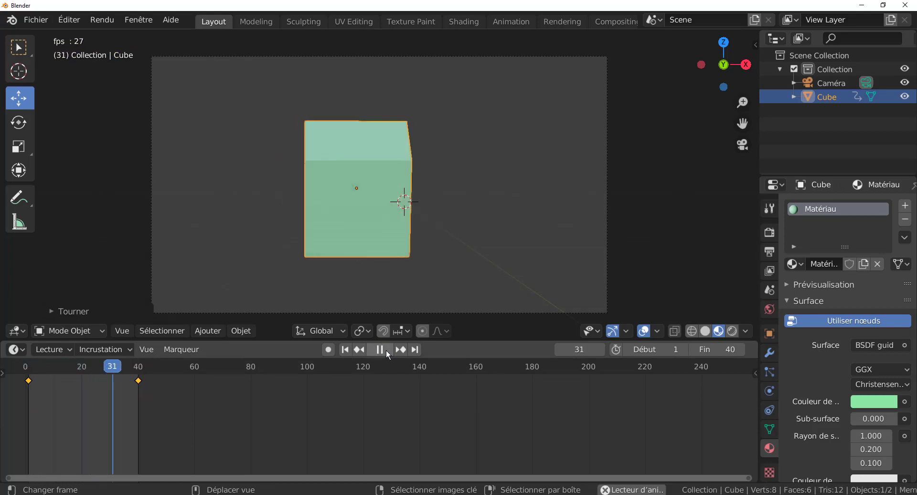
pyautogui.click(386, 349)
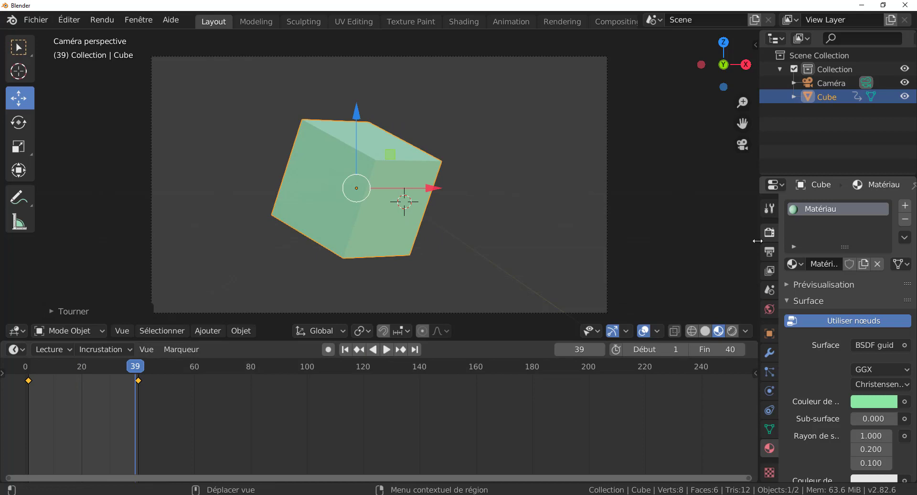
# Widen the properties area and set the scene's render engine to Cycles
pyautogui.moveTo(758, 237); pyautogui.dragTo(687, 237)
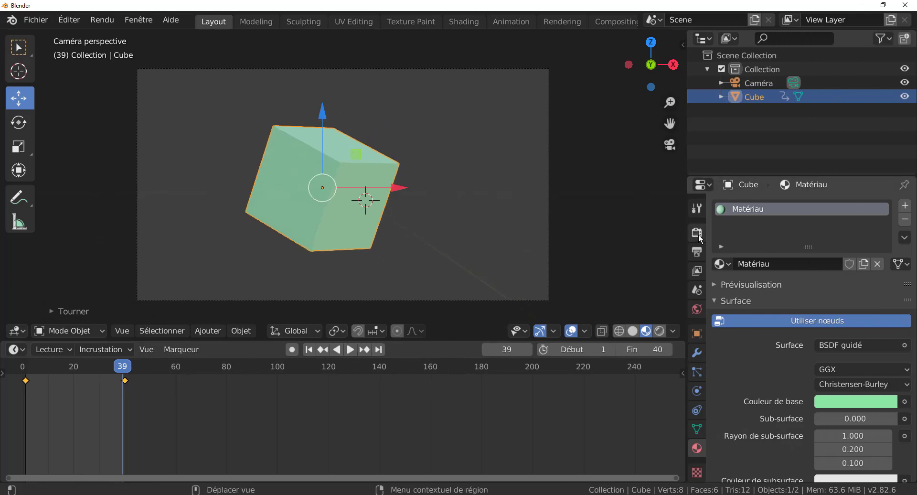
pyautogui.click(698, 234)
pyautogui.click(696, 208)
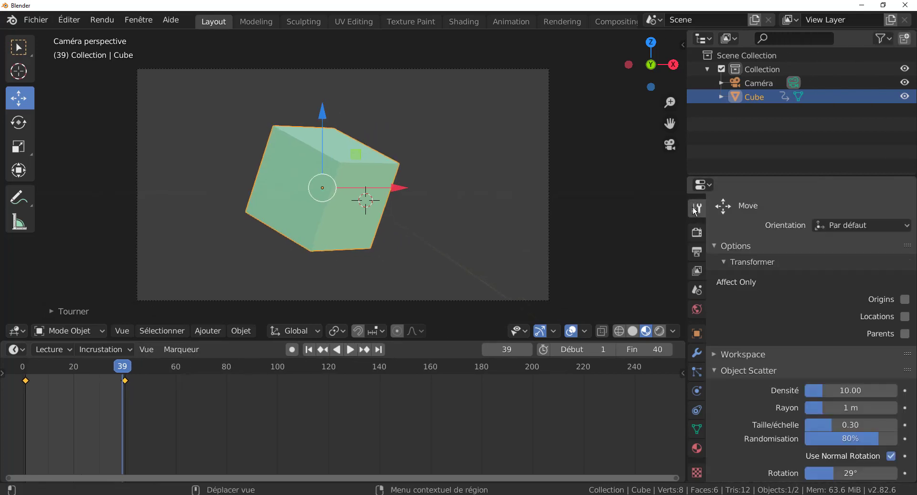
pyautogui.click(696, 233)
pyautogui.click(850, 206)
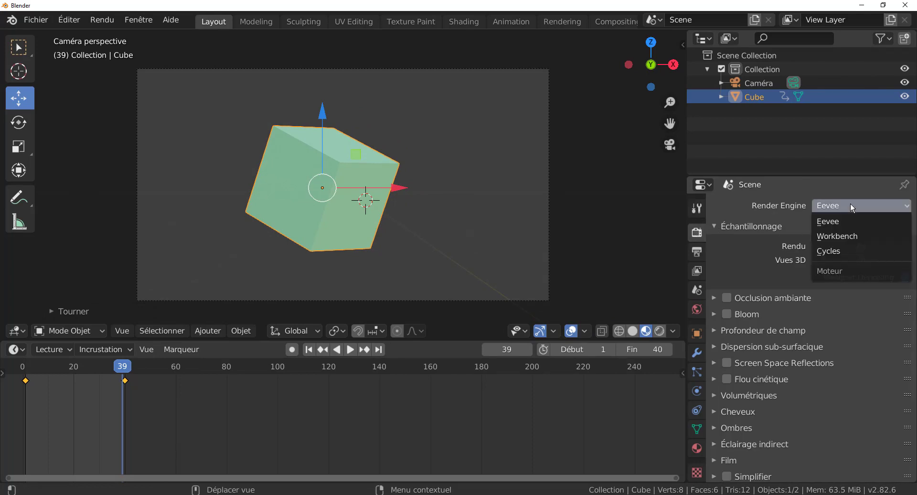
pyautogui.click(846, 252)
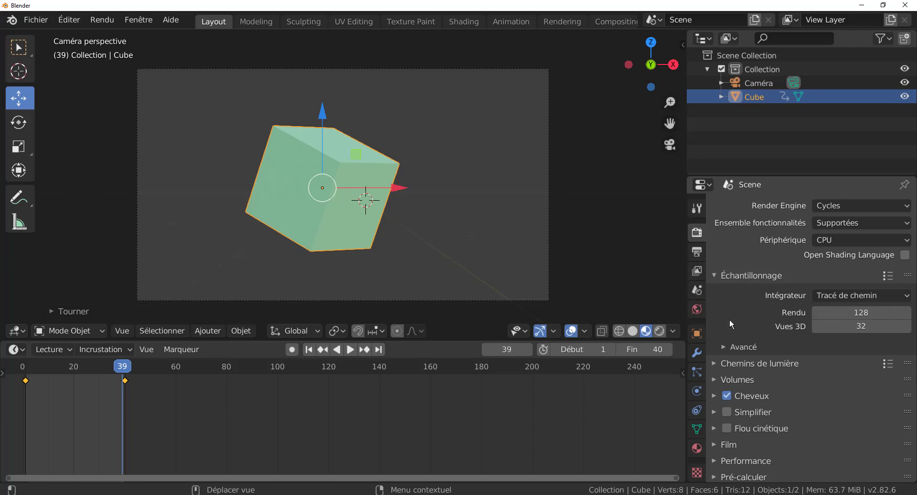
# Enable the transparent background in the Film settings of the Cycles render
pyautogui.scroll(-4, 730, 324)
pyautogui.click(715, 369)
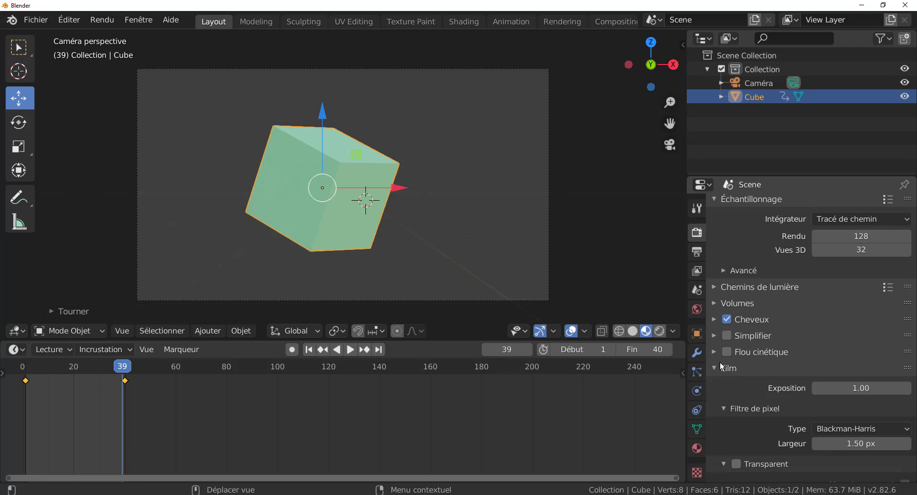
pyautogui.scroll(-3, 795, 340)
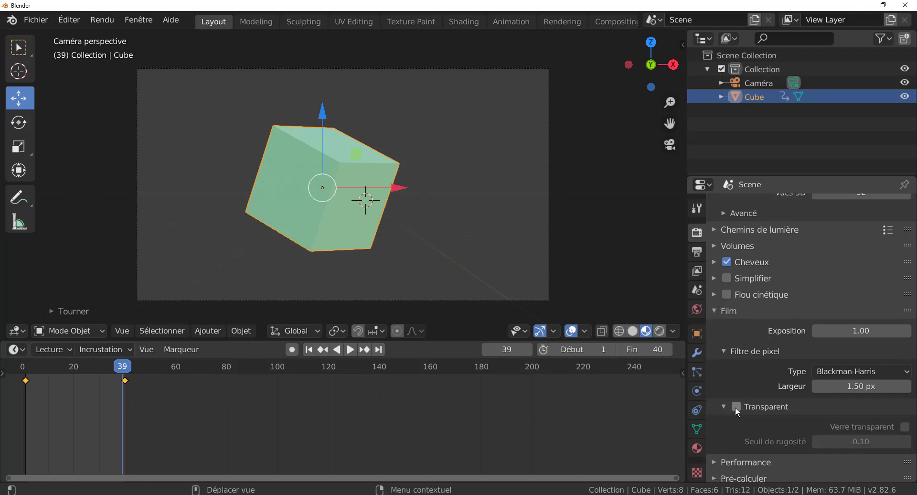
pyautogui.click(735, 406)
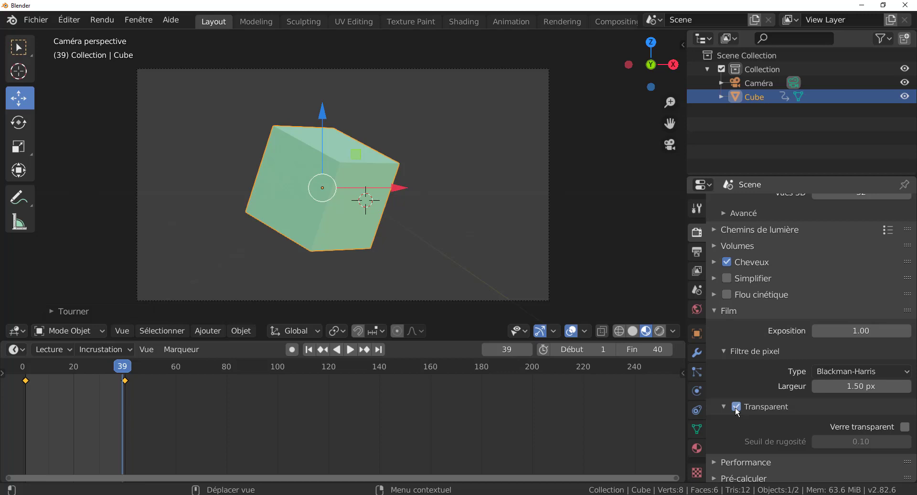
pyautogui.scroll(2, 825, 312)
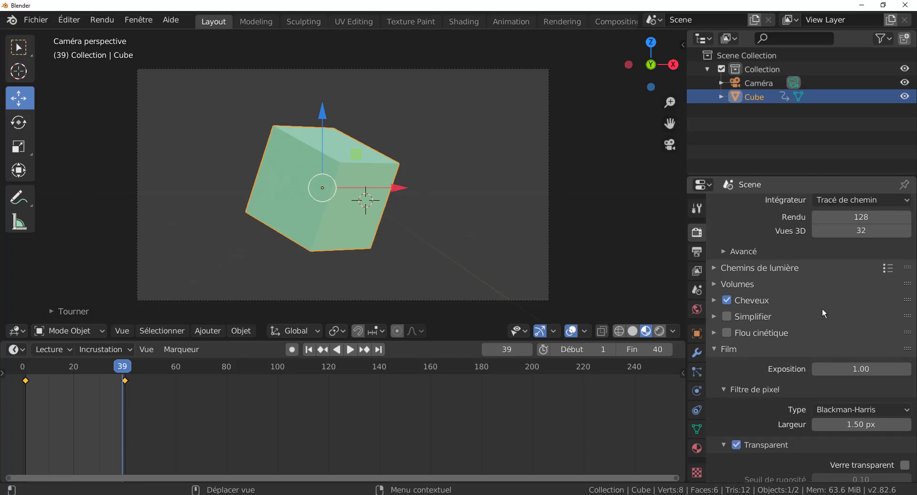
pyautogui.scroll(1, 824, 312)
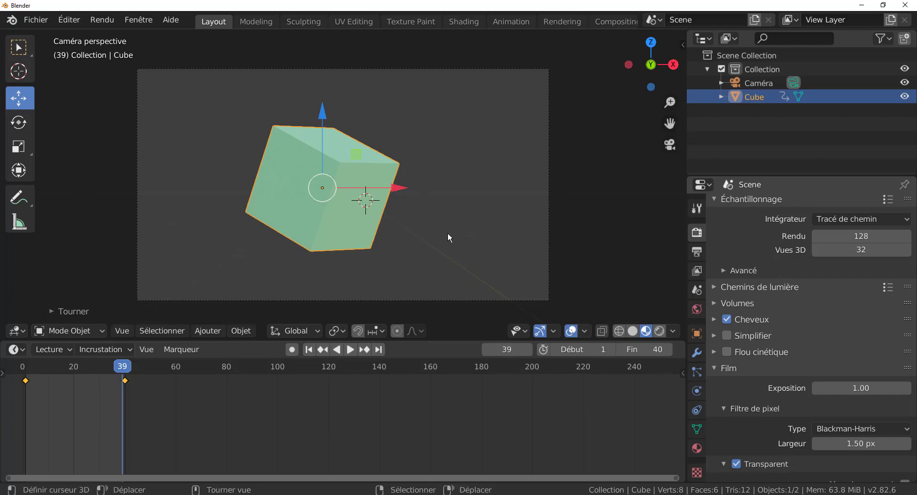
# Render frame 39 as a still image to check the transparent background, and close the render window
pyautogui.press('F12')
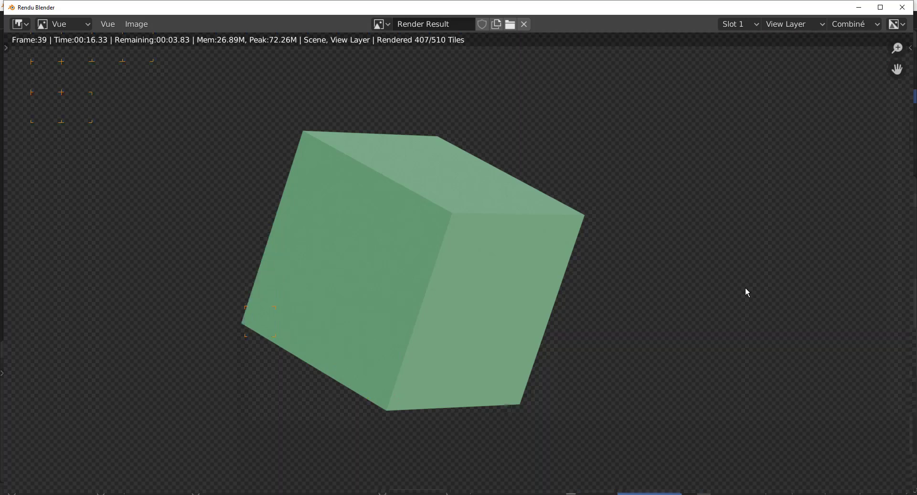
pyautogui.scroll(-2, 750, 293)
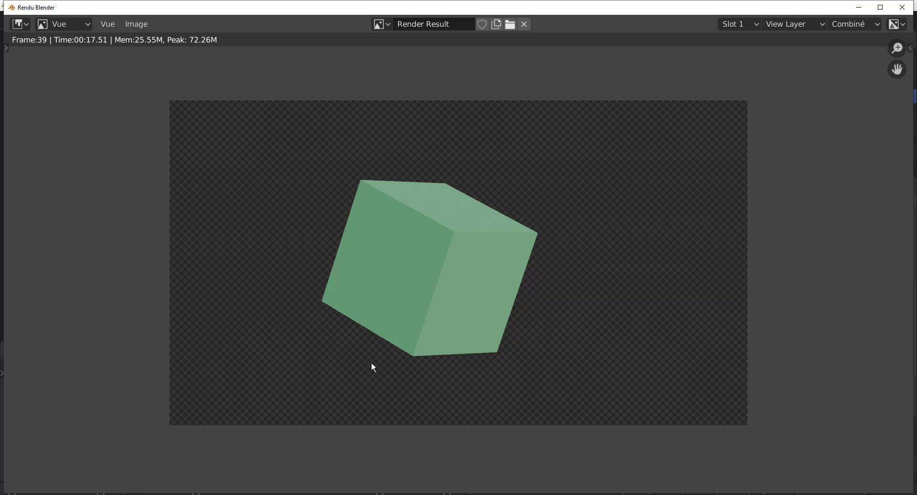
pyautogui.click(900, 9)
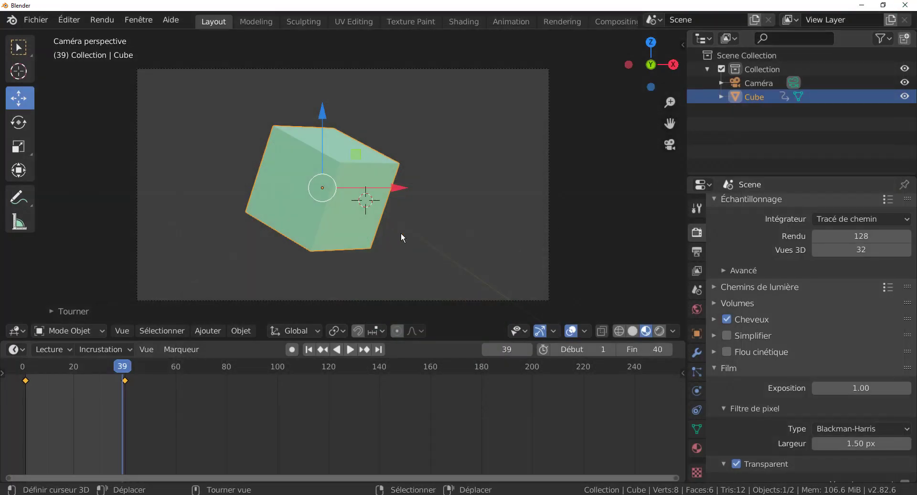
# Set the render output to a file named mmmm on the Desktop
pyautogui.click(697, 251)
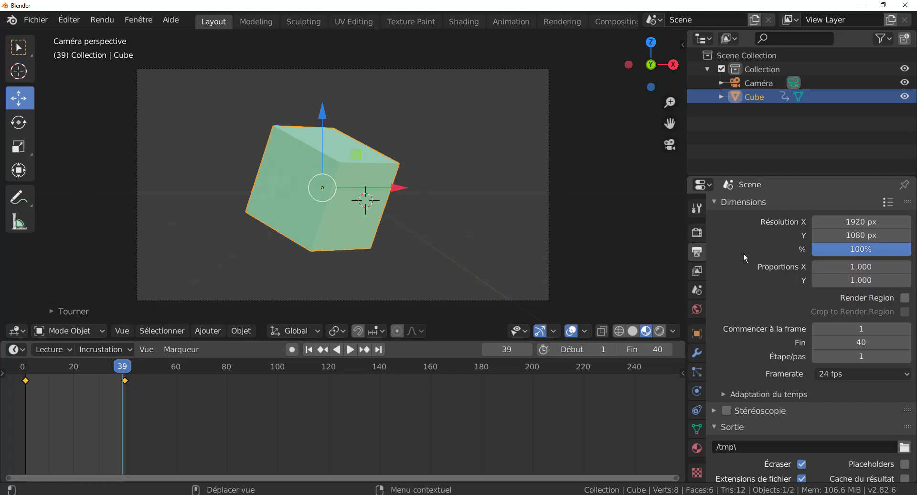
pyautogui.scroll(-3, 741, 252)
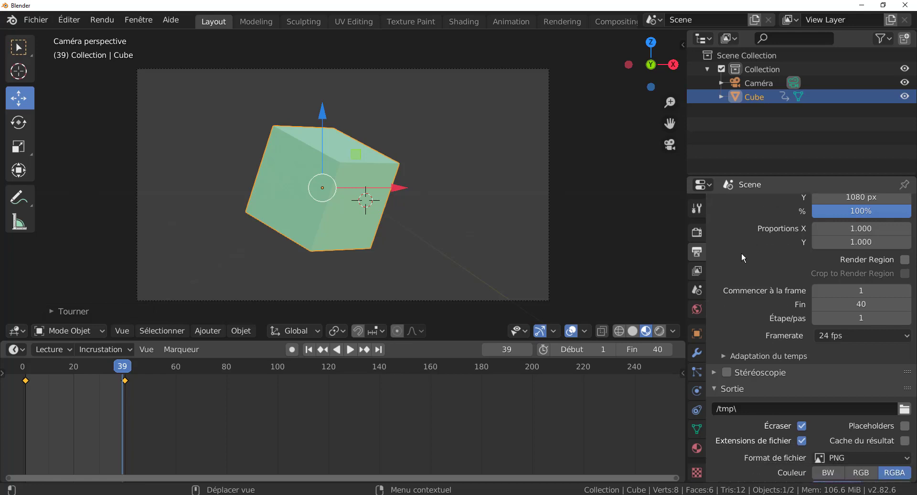
pyautogui.scroll(-1, 741, 256)
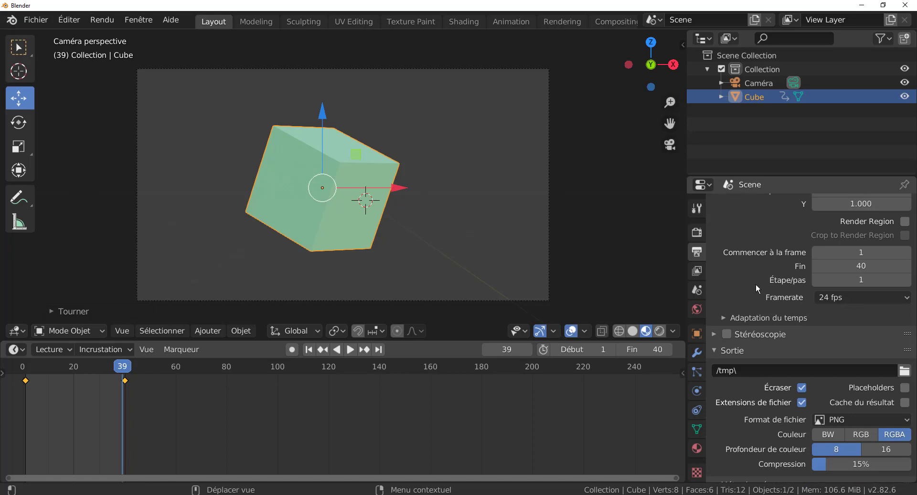
pyautogui.scroll(-1, 745, 286)
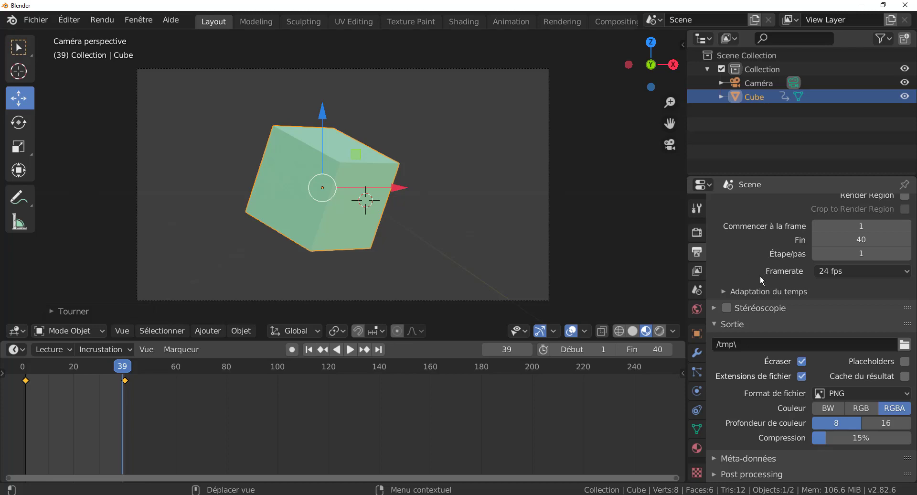
pyautogui.click(758, 343)
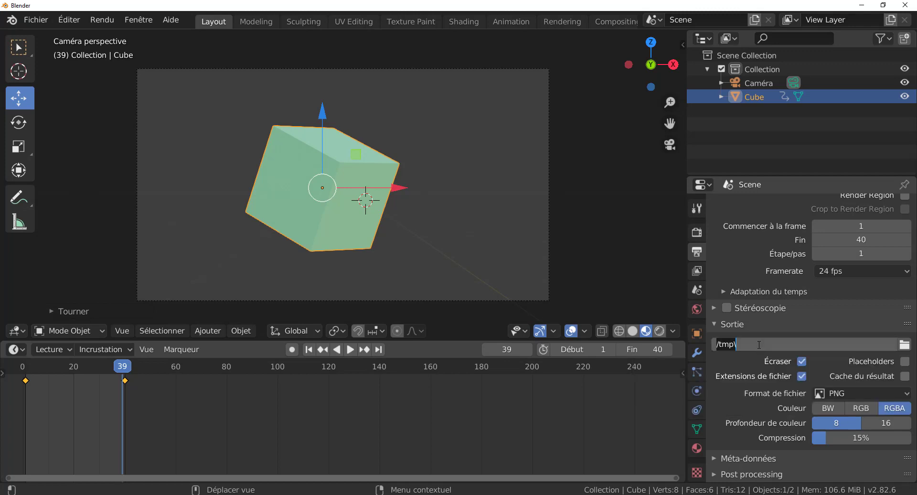
pyautogui.press('BackSpace')
pyautogui.write('mmmm')
pyautogui.click(904, 344)
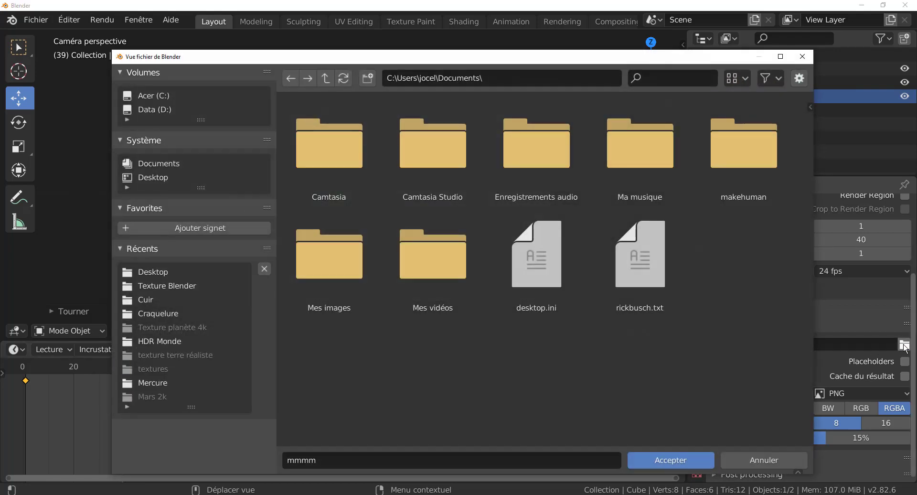
pyautogui.click(151, 177)
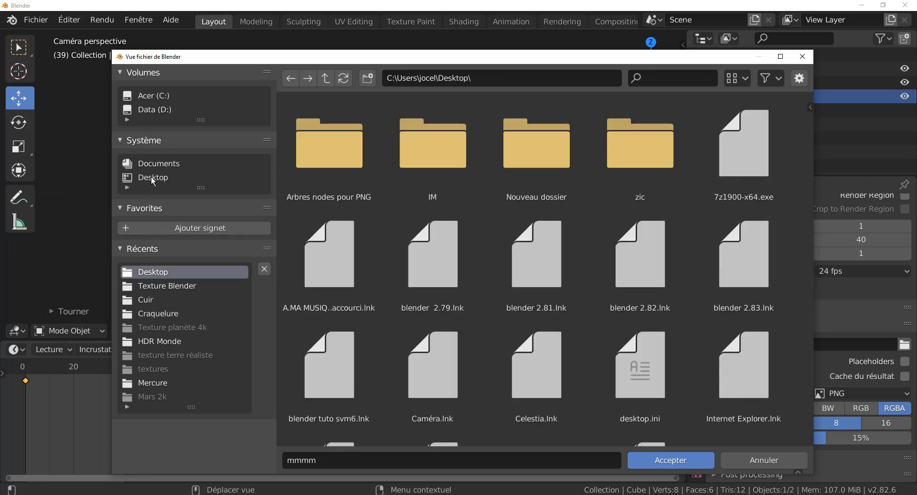
pyautogui.click(664, 458)
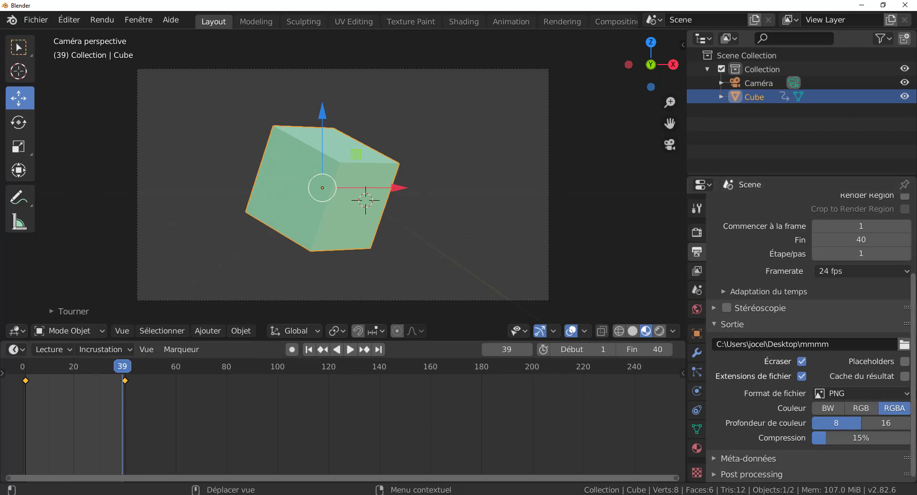
# Set the output file format to FFmpeg video with an MPEG-4 container
pyautogui.click(850, 390)
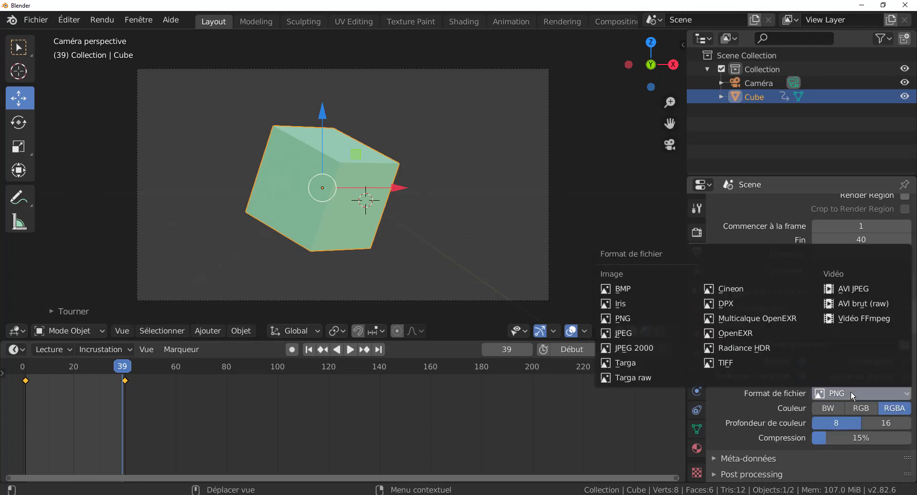
pyautogui.click(855, 318)
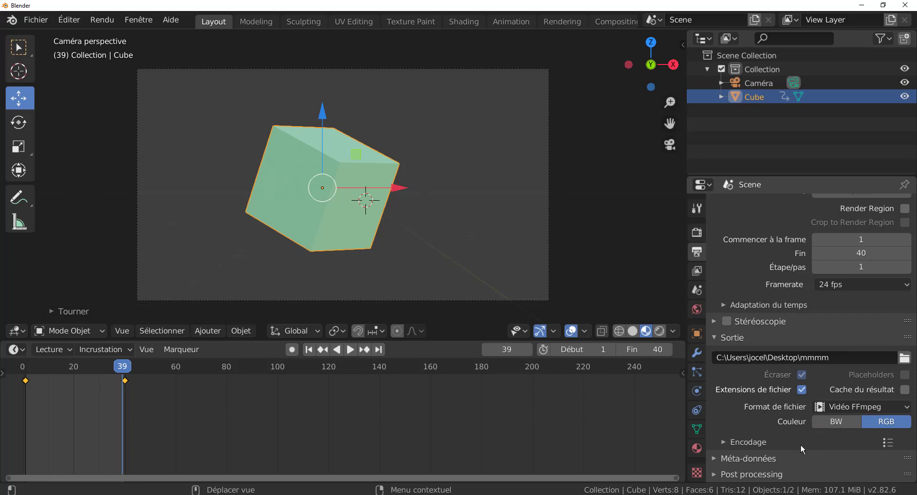
pyautogui.click(723, 437)
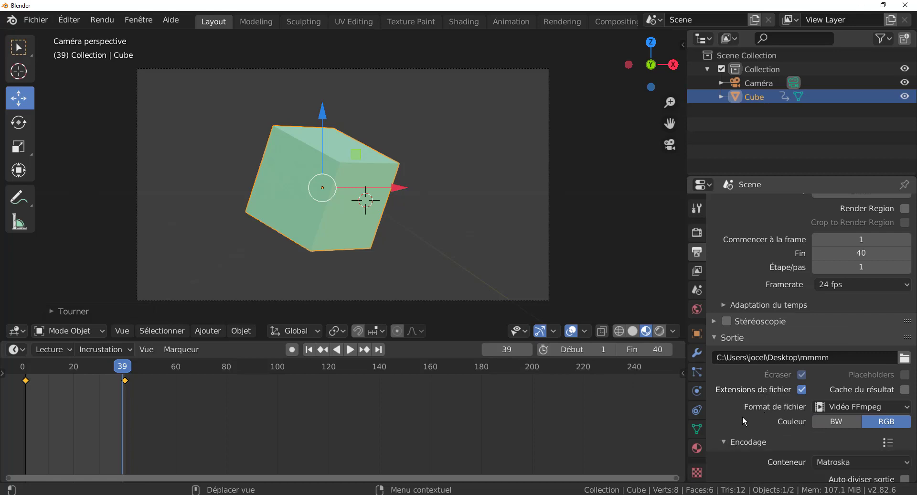
pyautogui.scroll(-1, 742, 408)
pyautogui.scroll(-5, 742, 408)
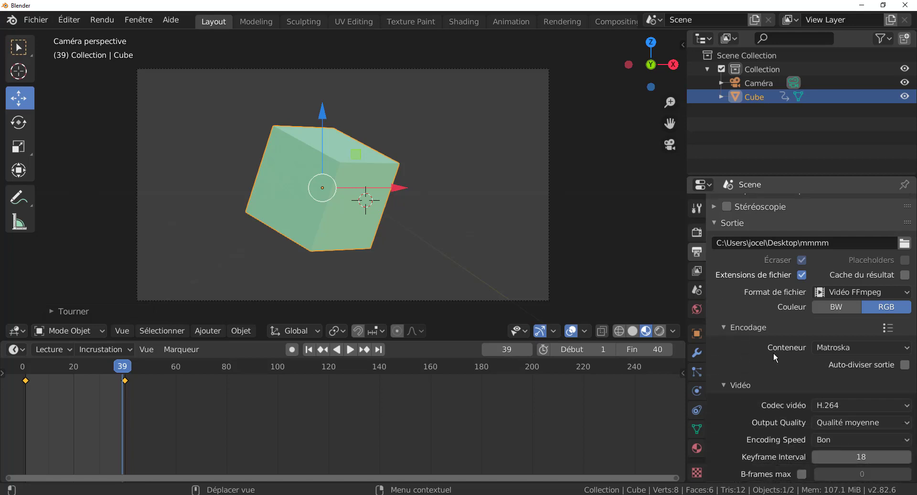
pyautogui.click(862, 350)
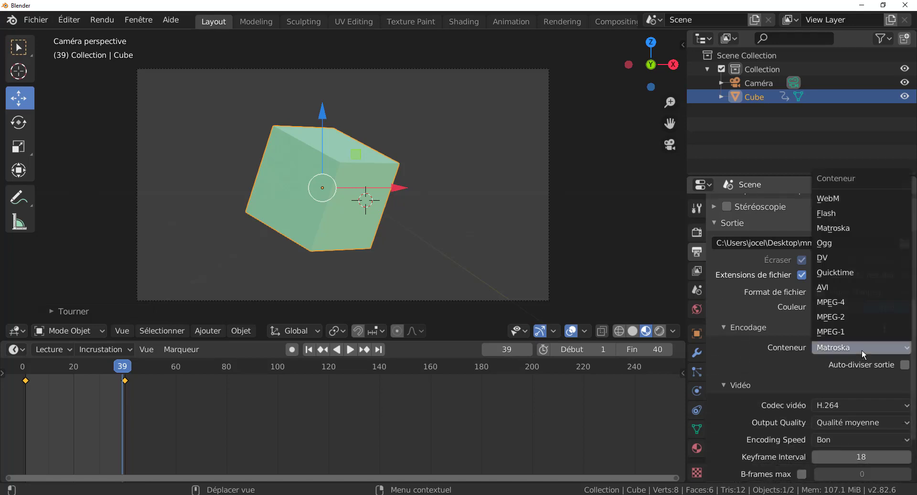
pyautogui.click(834, 302)
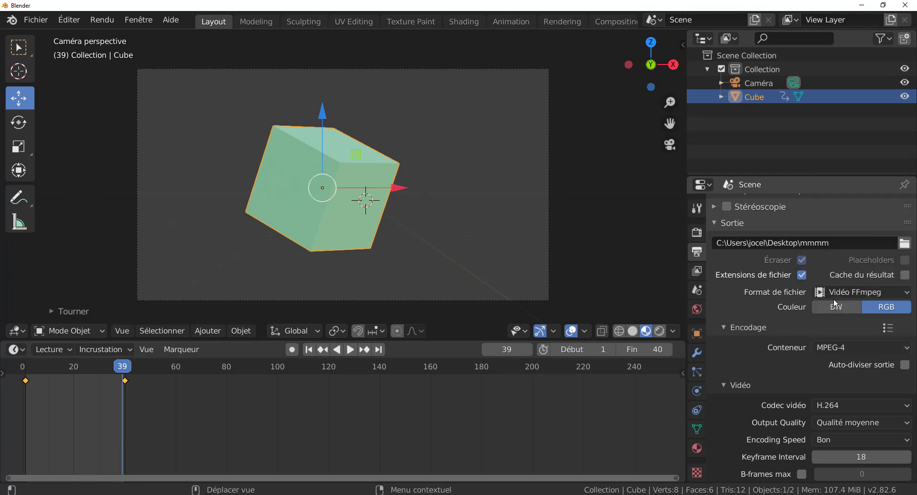
pyautogui.click(887, 328)
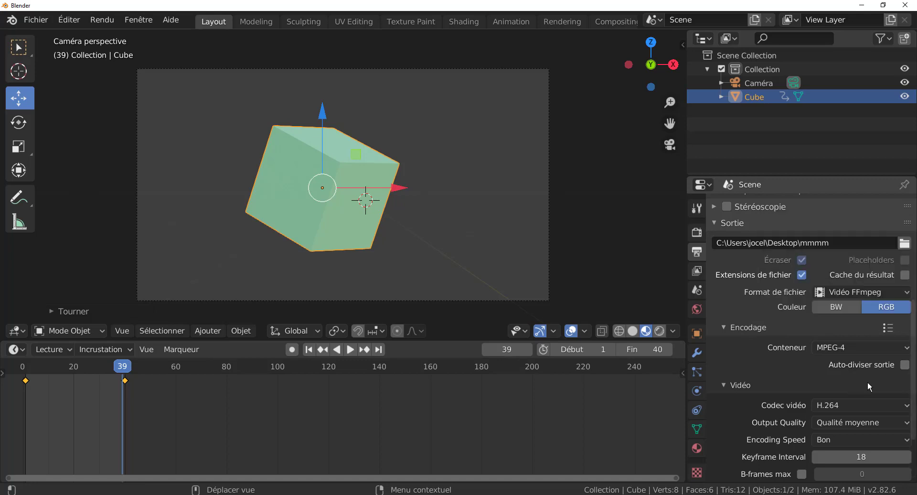
# Set the video codec of the output encoding to PNG
pyautogui.scroll(-2, 791, 406)
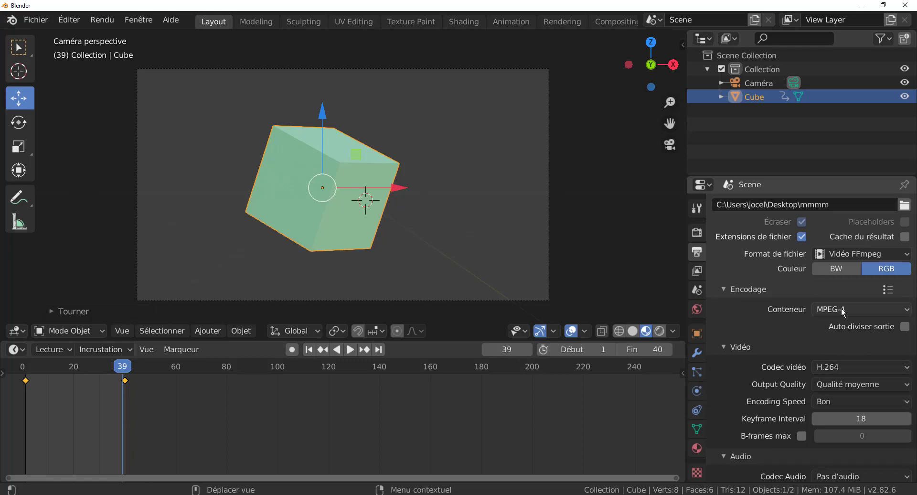
pyautogui.click(839, 367)
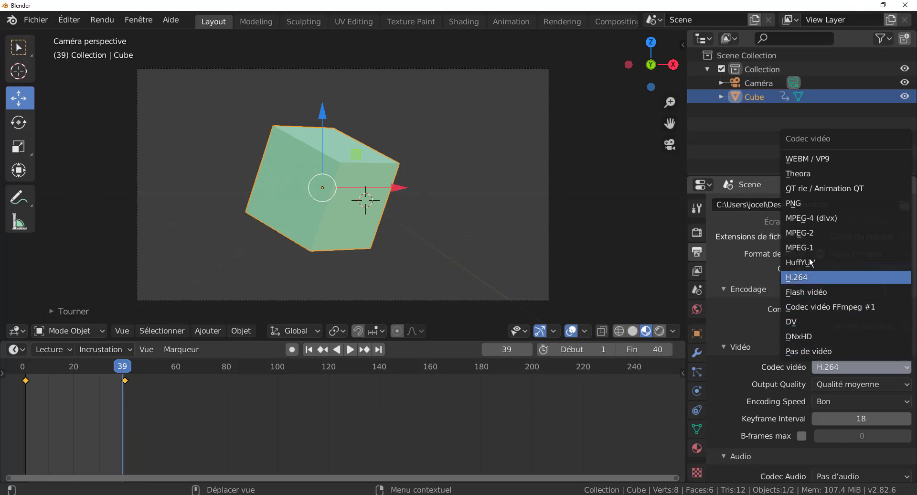
pyautogui.click(799, 201)
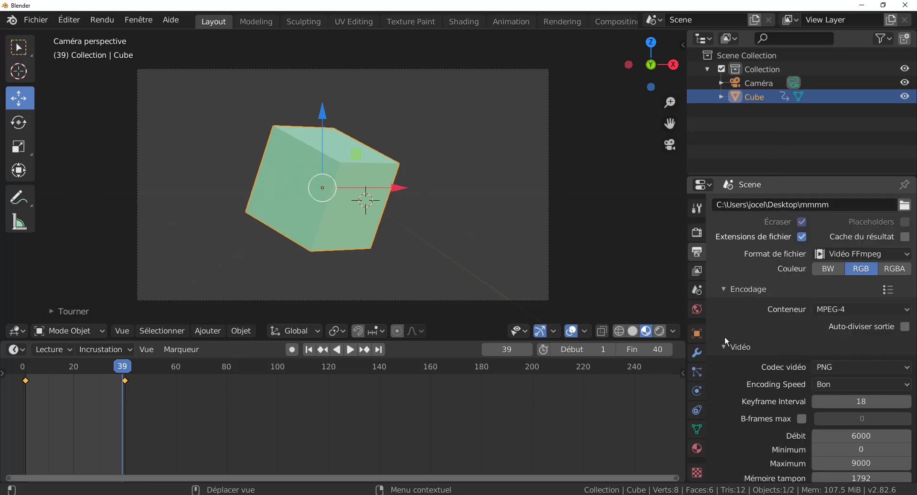
# Examine the audio codec choices in the output encoding settings
pyautogui.scroll(-6, 723, 336)
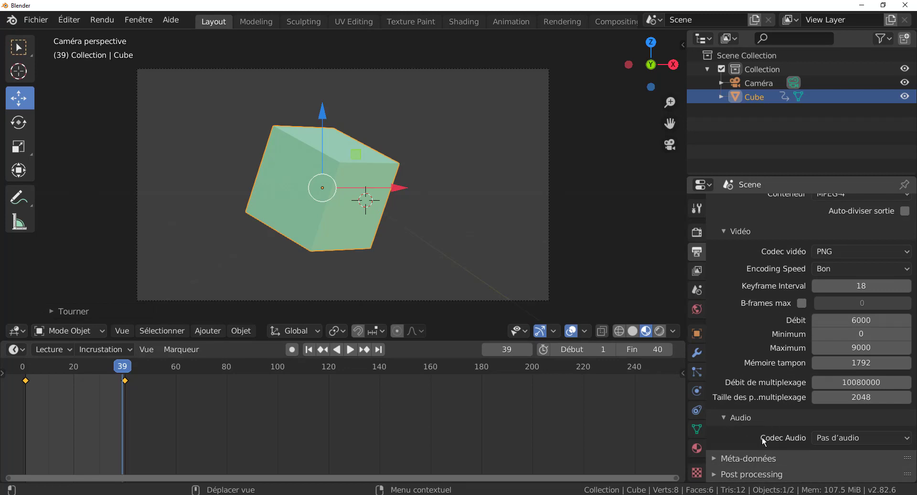
pyautogui.click(726, 415)
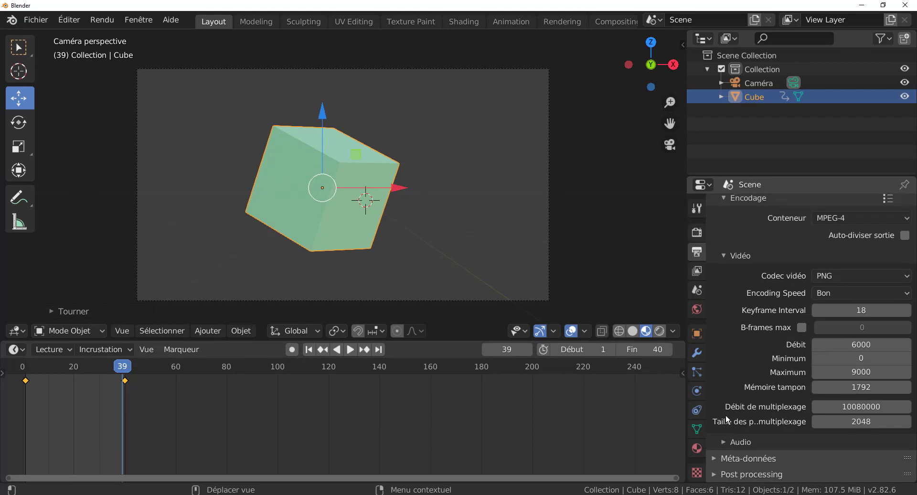
pyautogui.click(722, 442)
pyautogui.scroll(-1, 754, 430)
pyautogui.click(838, 436)
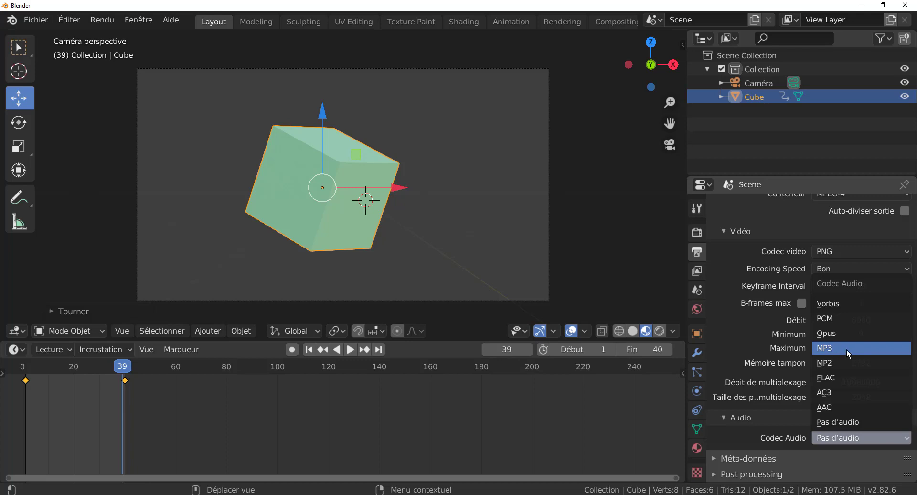
pyautogui.scroll(1, 742, 364)
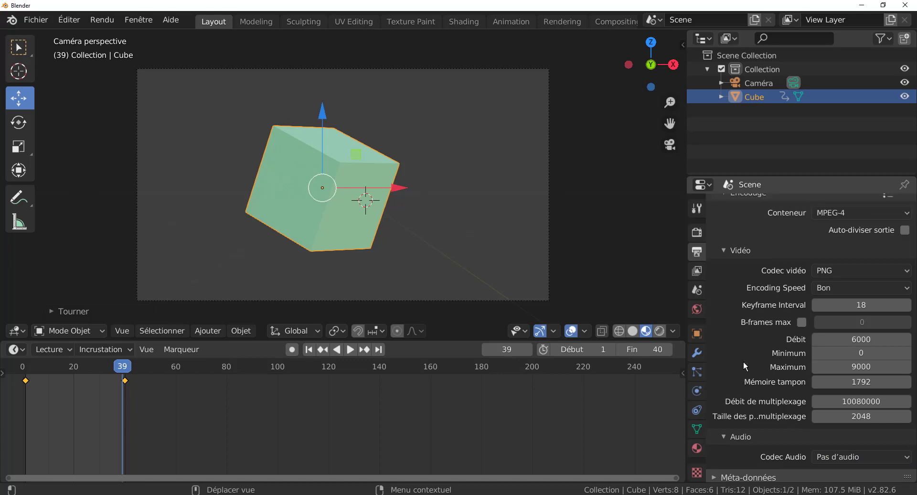
# Set the output video's colour mode to RGBA
pyautogui.scroll(2, 743, 363)
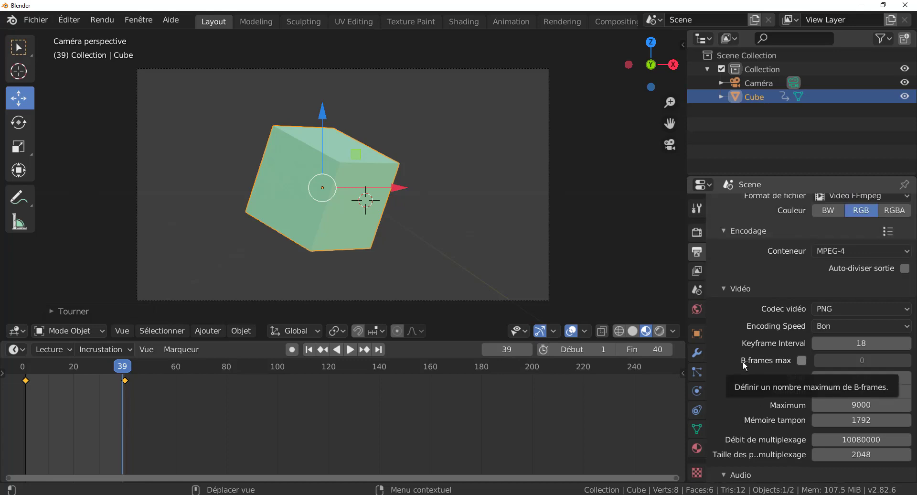
pyautogui.scroll(2, 743, 363)
pyautogui.scroll(4, 743, 361)
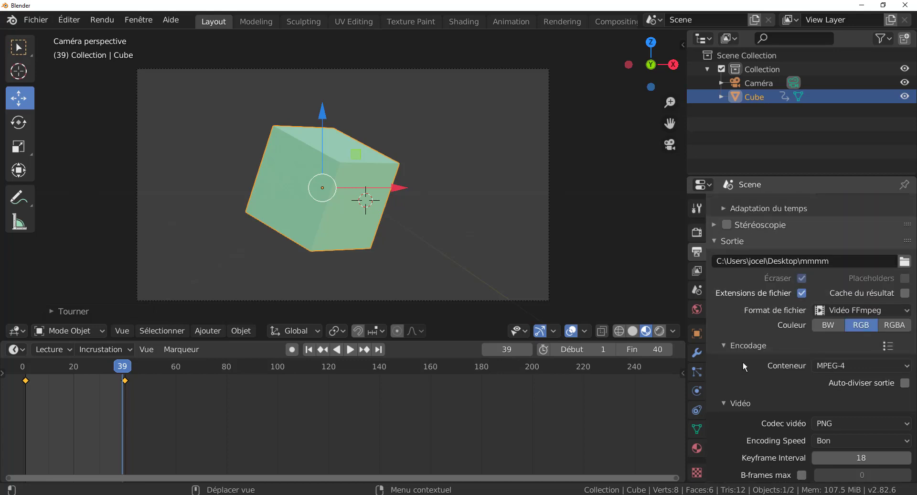
pyautogui.click(898, 326)
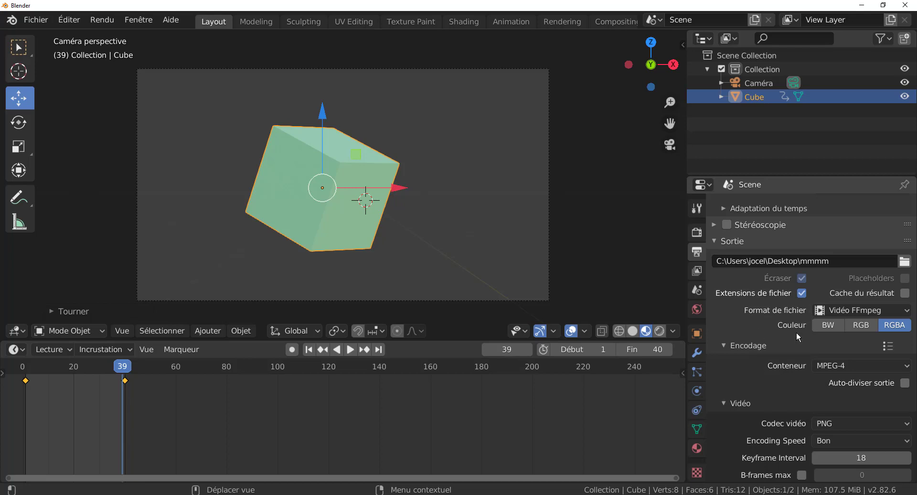
pyautogui.scroll(4, 777, 364)
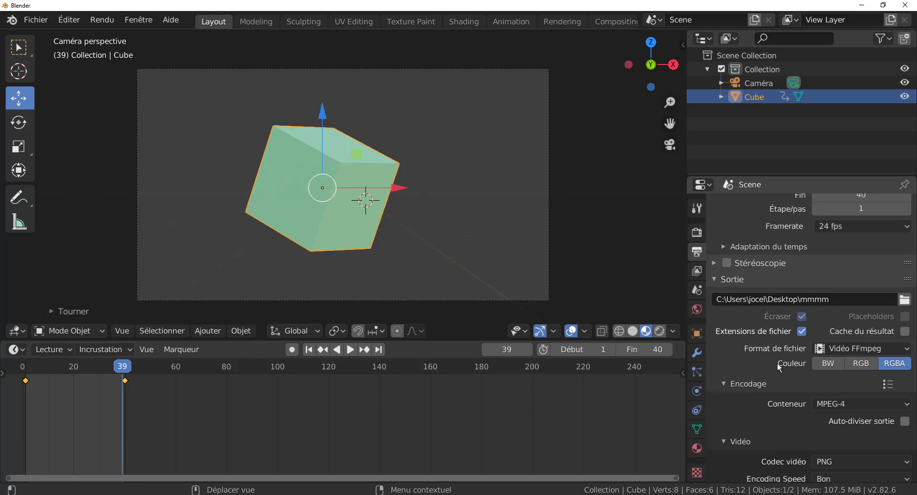
pyautogui.scroll(5, 778, 368)
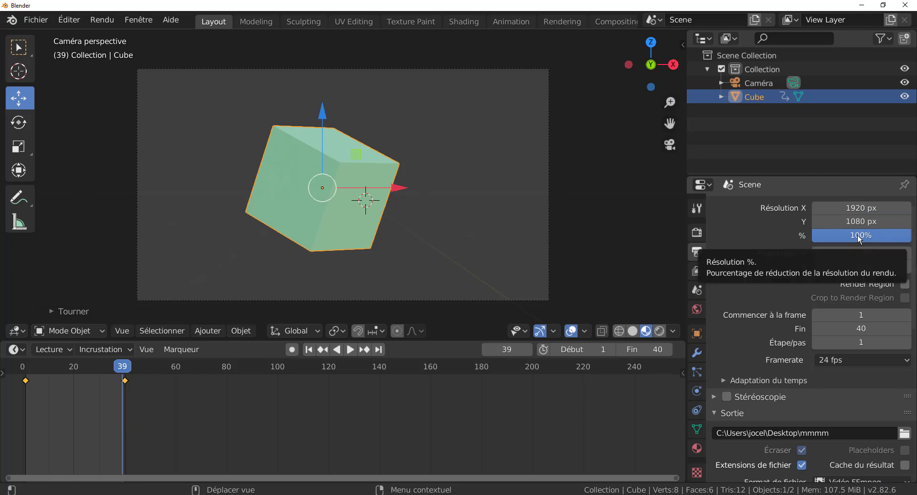
# Review the output settings for resolution, frame range, colour mode and encoding, keeping MPEG-4 as the container
pyautogui.scroll(-2, 750, 342)
pyautogui.scroll(-1, 749, 343)
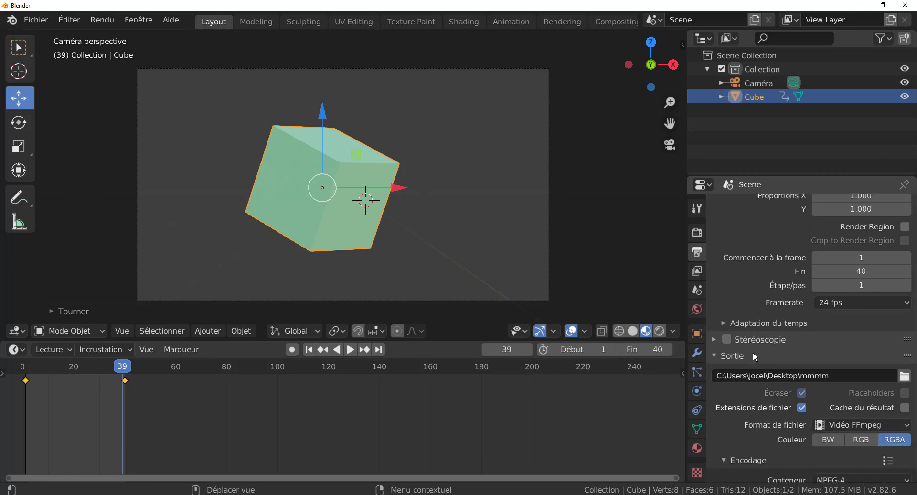
pyautogui.scroll(-1, 753, 351)
pyautogui.scroll(-1, 755, 374)
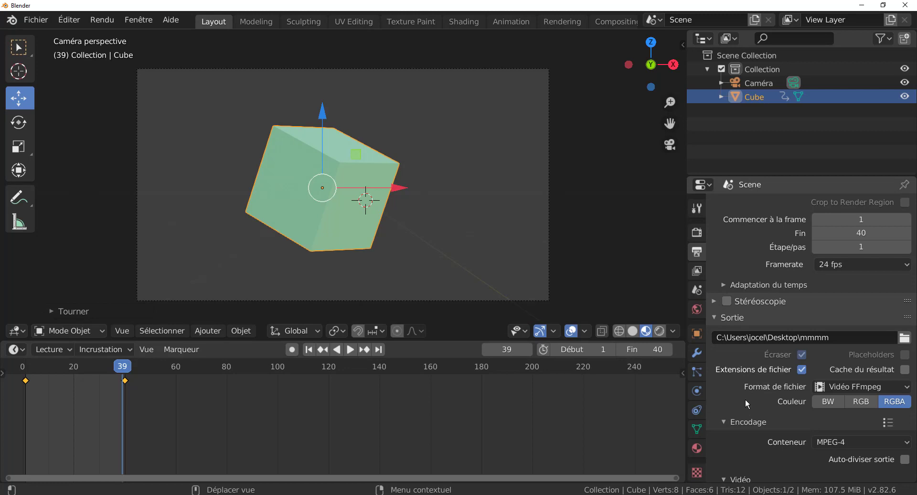
pyautogui.scroll(-2, 745, 398)
pyautogui.click(866, 344)
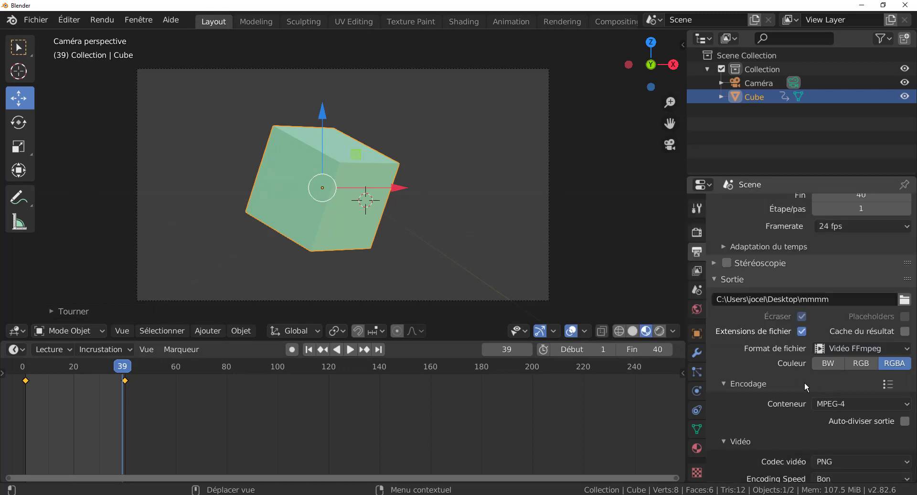
pyautogui.scroll(-2, 803, 382)
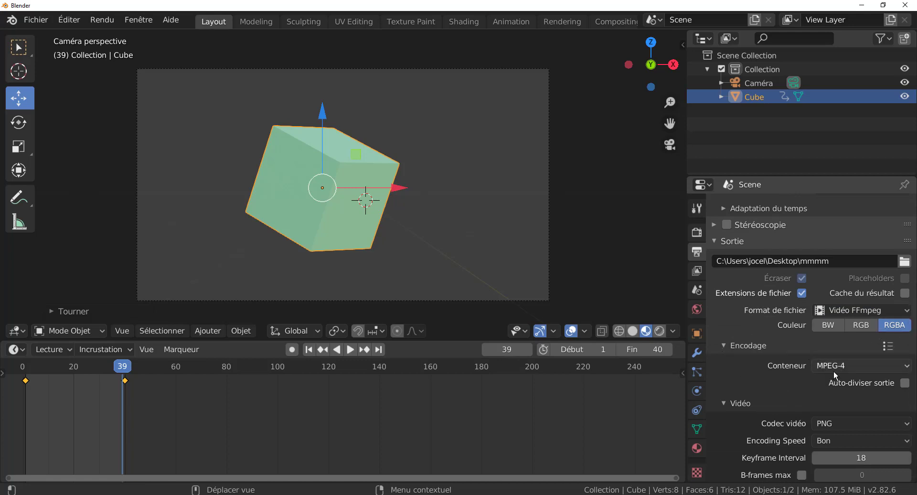
pyautogui.click(867, 364)
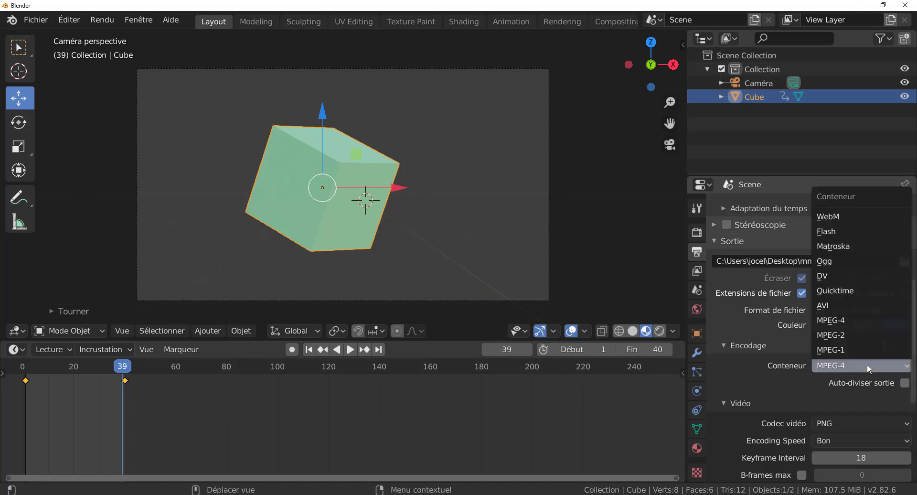
pyautogui.click(857, 319)
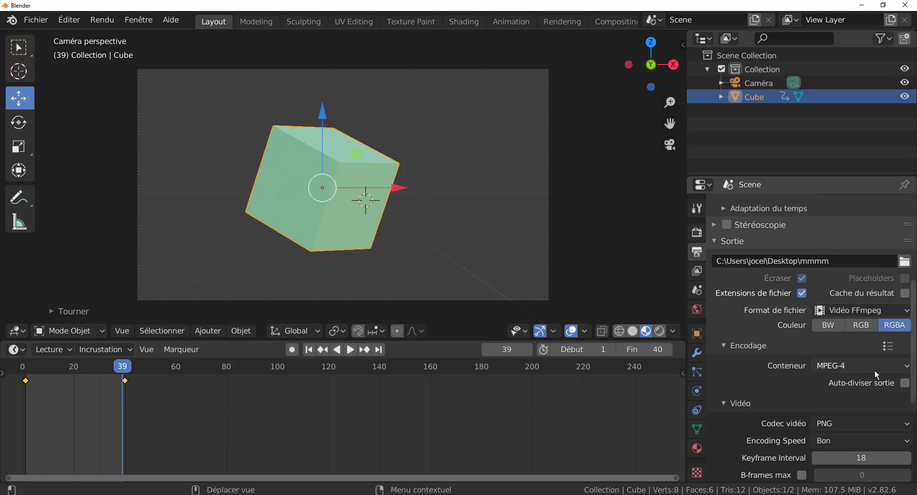
pyautogui.scroll(-2, 795, 377)
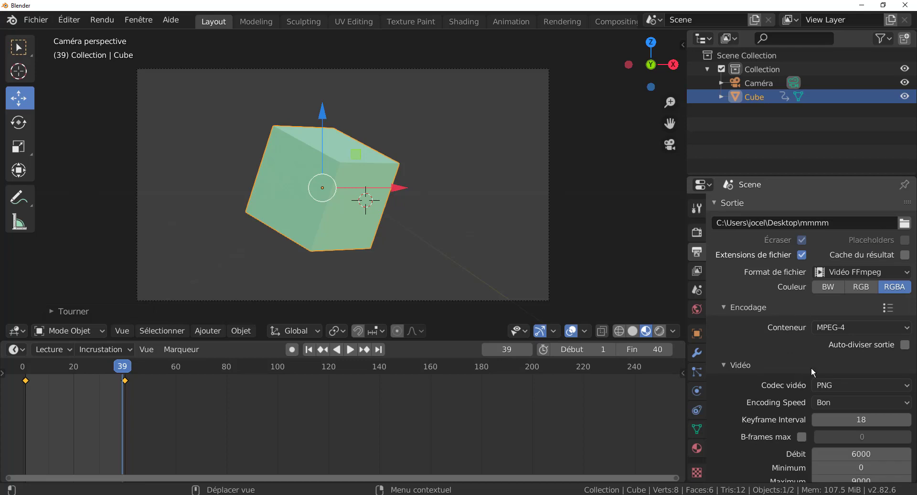
pyautogui.click(881, 327)
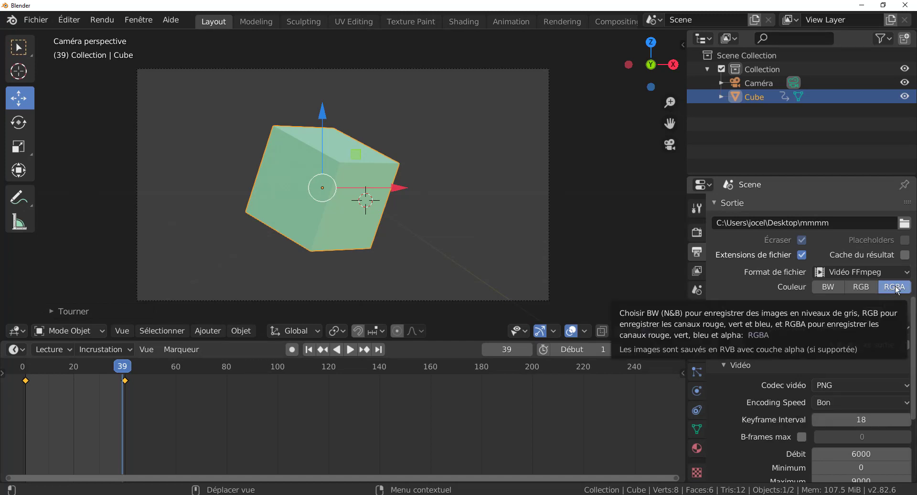
# Switch the video codec to MPEG-2 to compare the available colour modes, and set it back to PNG
pyautogui.click(844, 385)
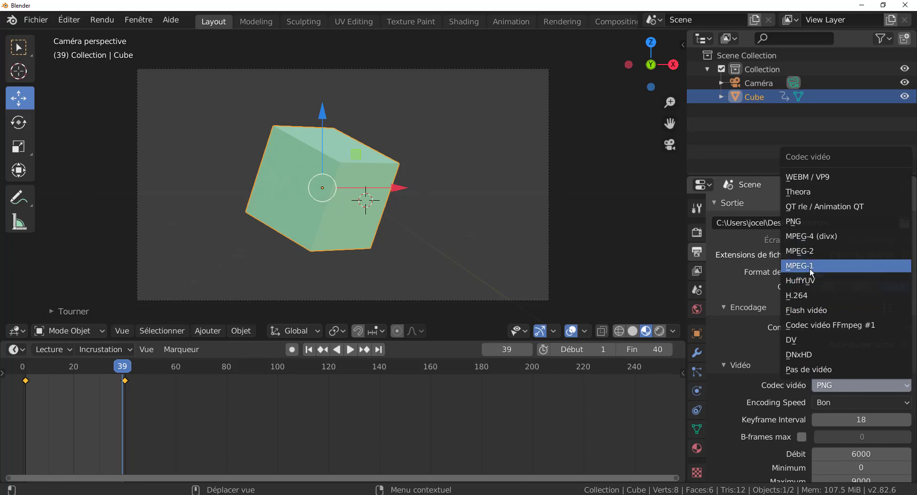
pyautogui.click(812, 251)
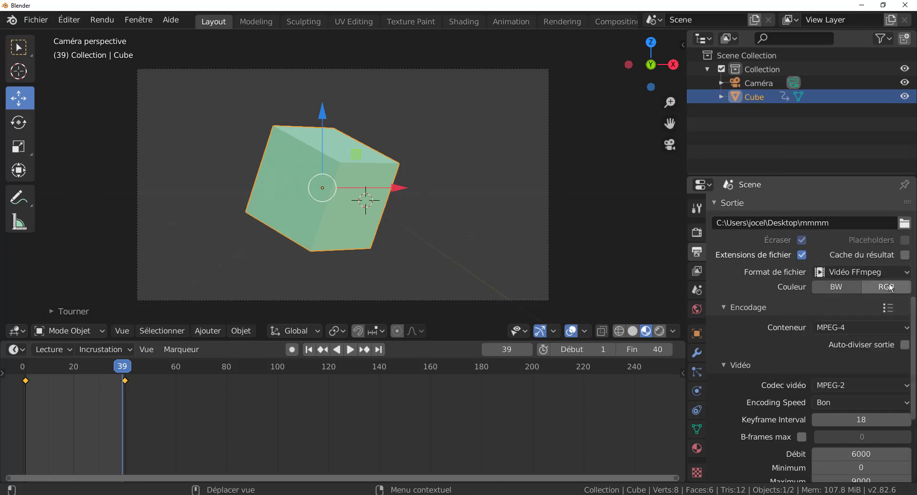
pyautogui.click(847, 384)
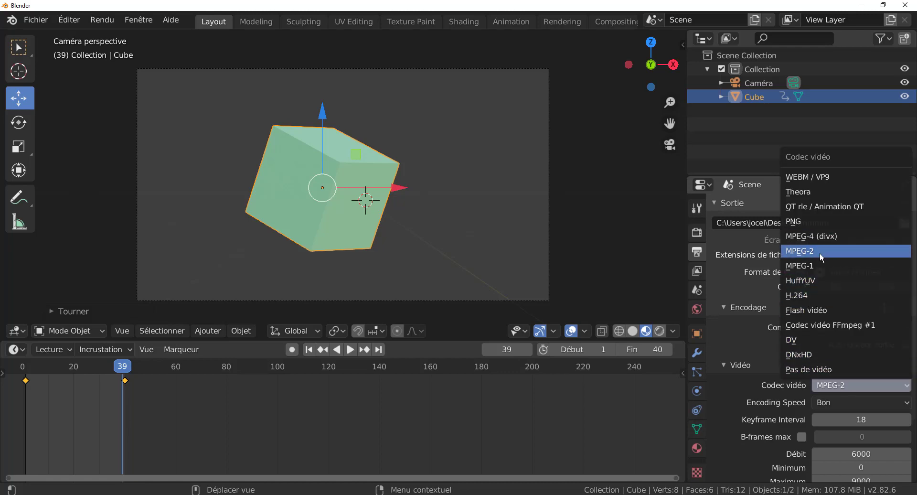
pyautogui.click(807, 222)
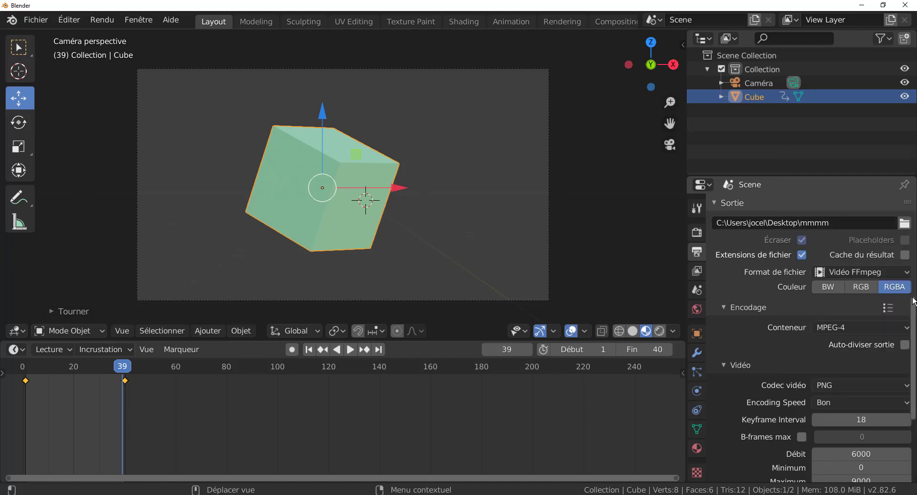
# Start rendering the animation with Cycles and close the render window before all frames are rendered
pyautogui.scroll(-3, 912, 349)
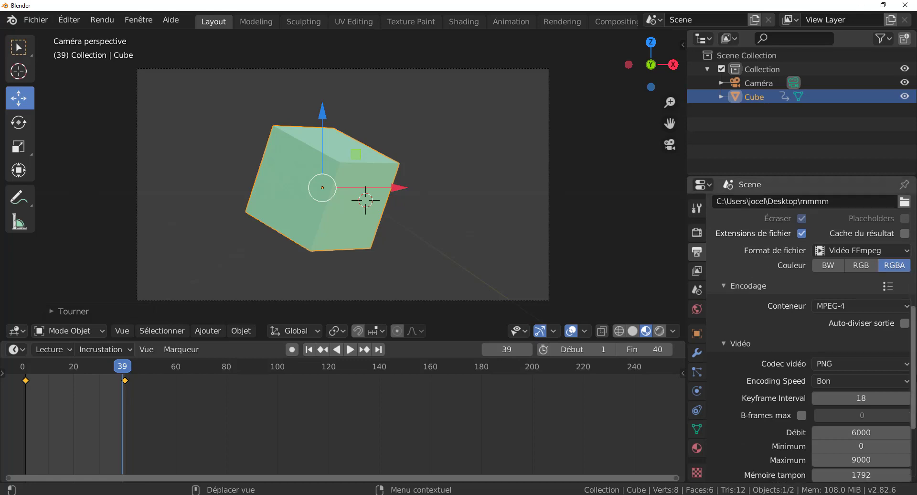
pyautogui.scroll(6, 907, 344)
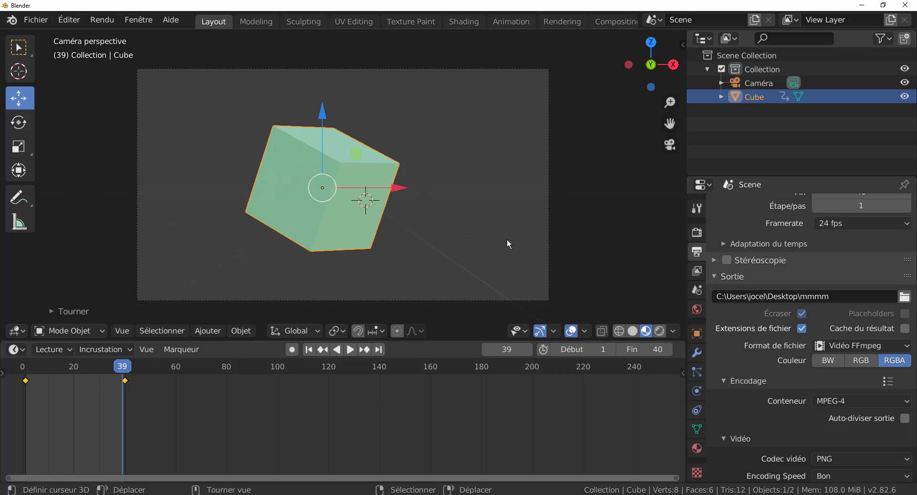
pyautogui.click(98, 23)
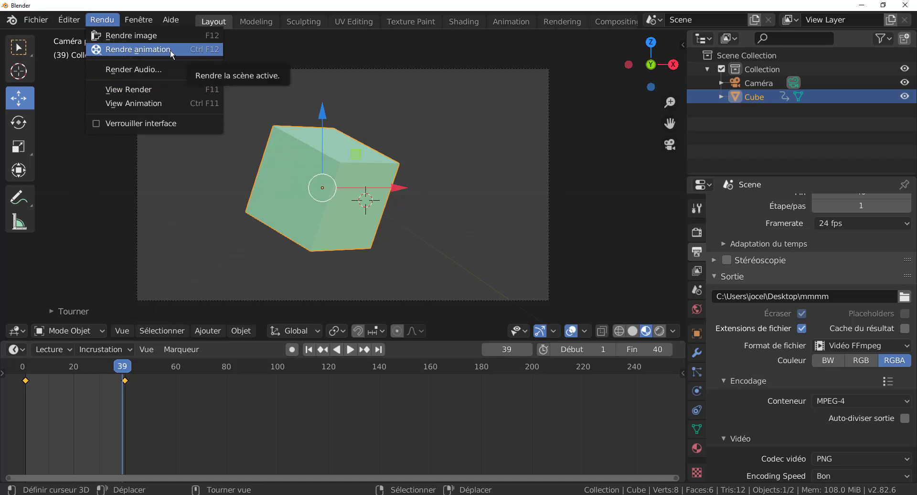
pyautogui.click(149, 52)
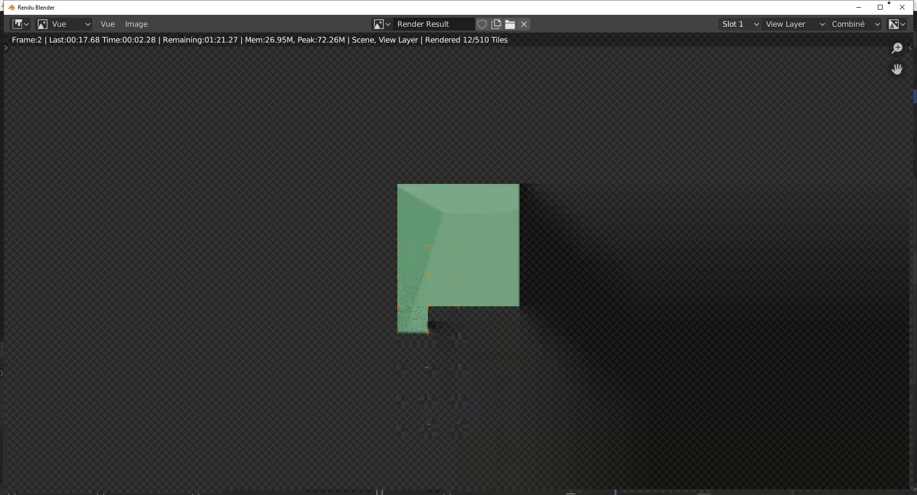
pyautogui.click(901, 7)
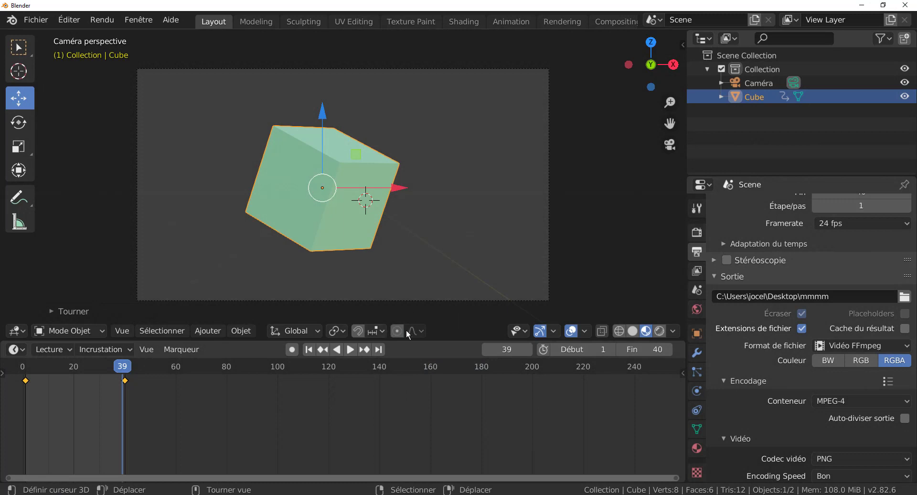
# Change the scene's render engine to Eevee in the render properties
pyautogui.scroll(4, 836, 282)
pyautogui.scroll(4, 836, 282)
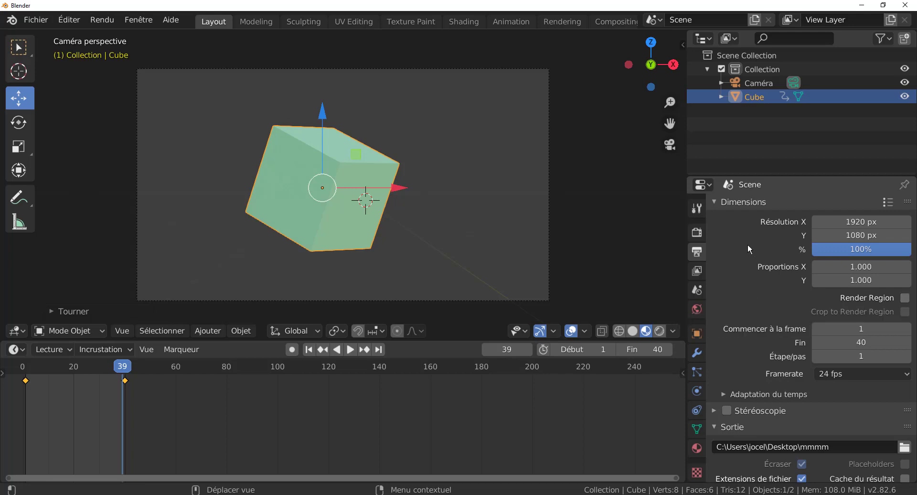
pyautogui.click(696, 208)
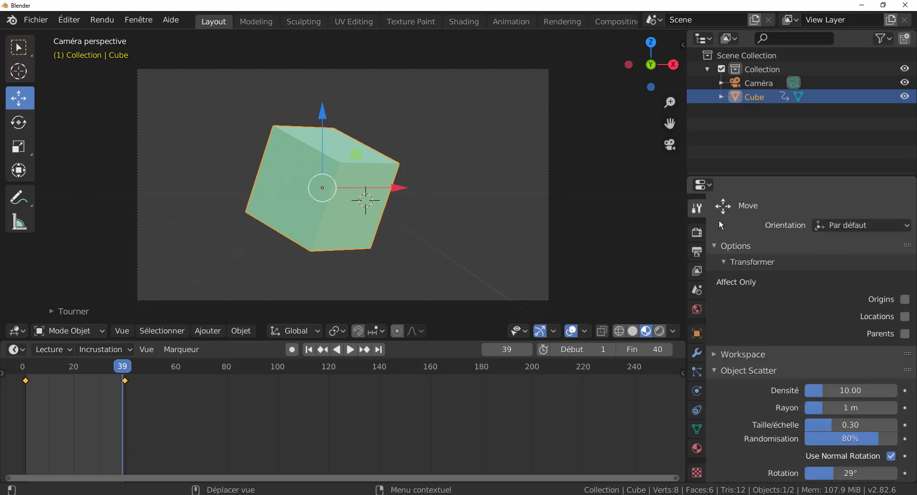
pyautogui.click(696, 232)
pyautogui.scroll(3, 799, 227)
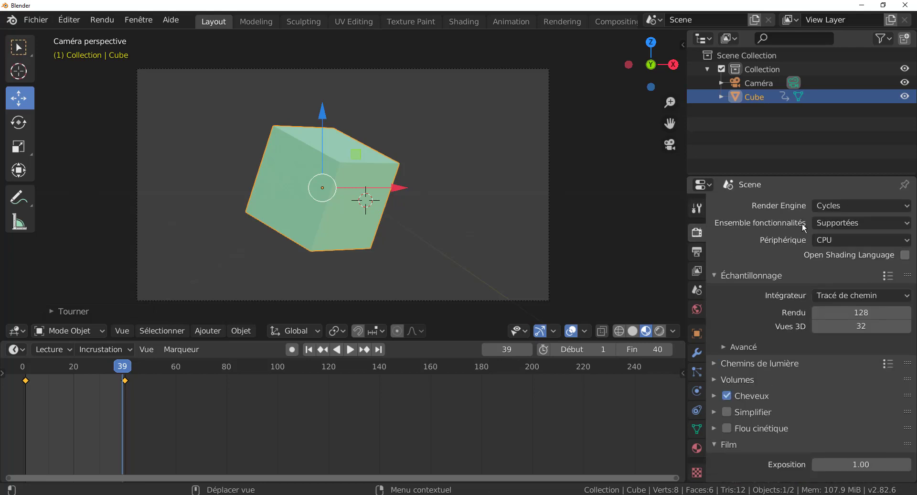
pyautogui.click(867, 205)
pyautogui.click(851, 220)
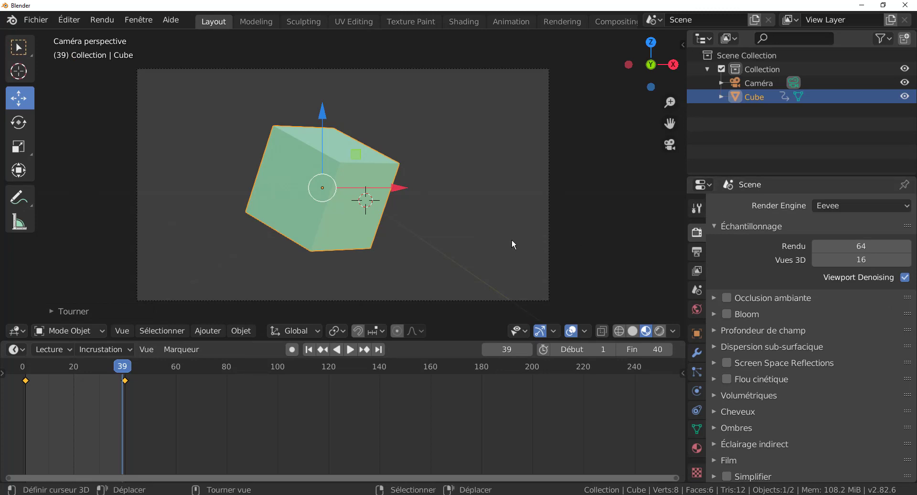
# Render the full animation with Eevee through frame 40 and close the render window
pyautogui.hotkey('ctrl', 'F12')
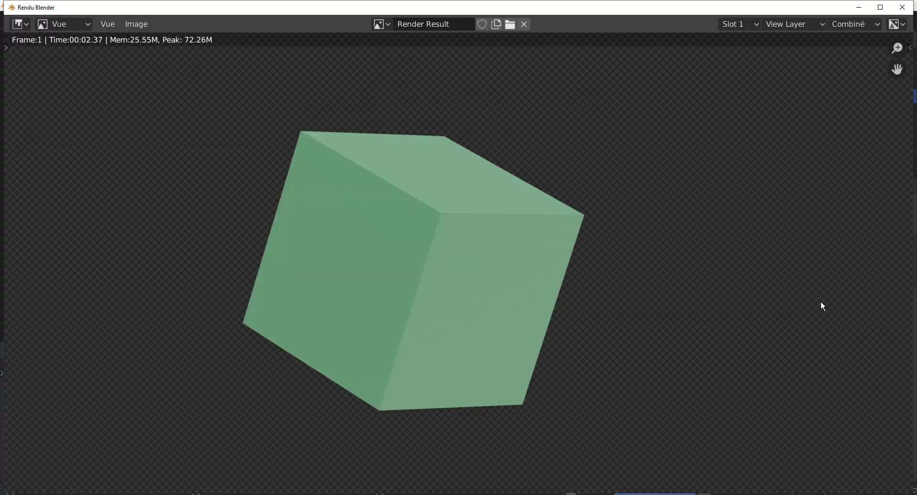
pyautogui.scroll(-4, 821, 306)
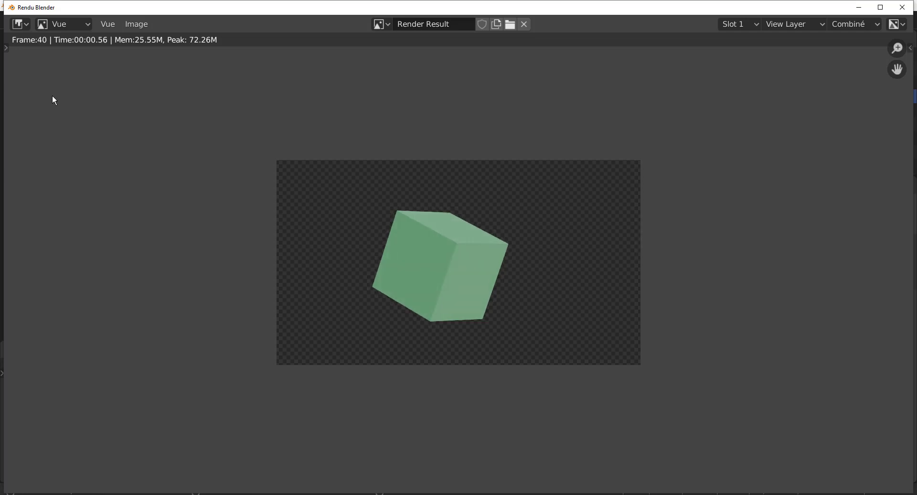
pyautogui.click(901, 10)
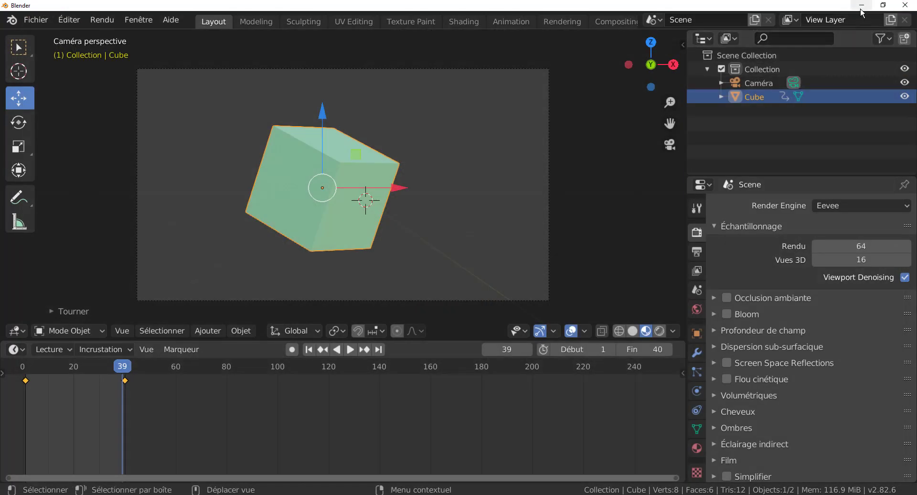
# Switch to the desktop and play the rendered video mmmm0001-0040.mp4 to check it, closing the player after viewing
pyautogui.click(854, 9)
pyautogui.moveTo(36, 29); pyautogui.dragTo(403, 178)
pyautogui.press('Return')
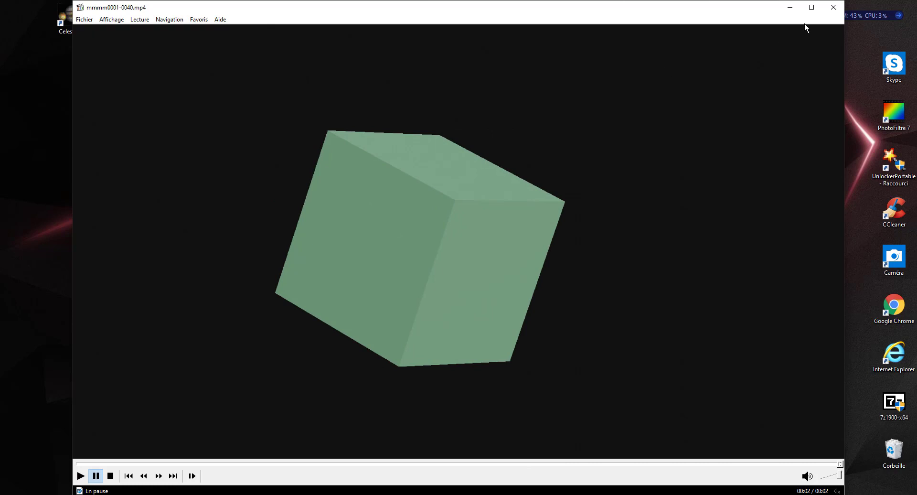
pyautogui.click(834, 8)
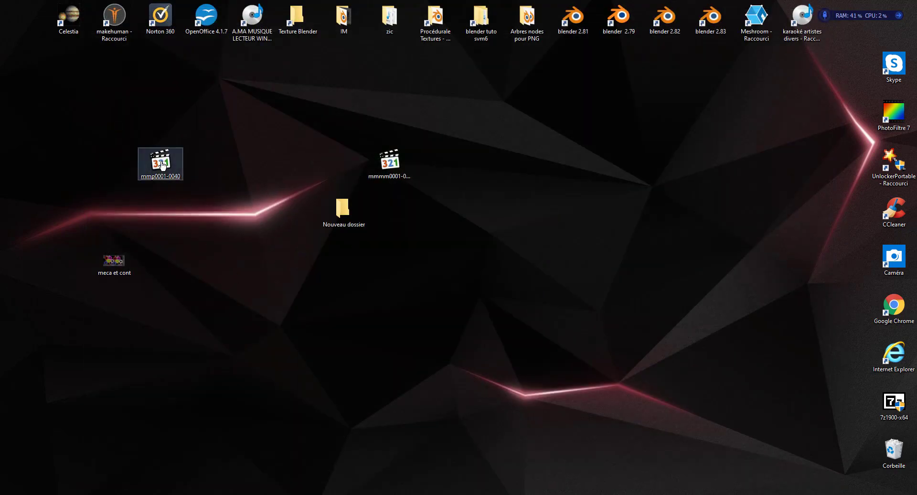
pyautogui.doubleClick(390, 164)
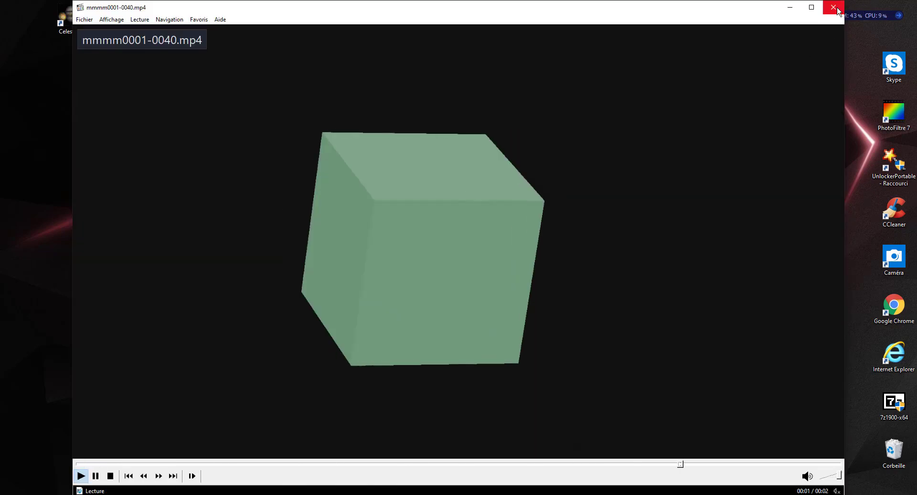
pyautogui.click(833, 8)
# Delete the video file mmp0001-0040 from the desktop
pyautogui.moveTo(196, 135); pyautogui.dragTo(131, 188)
pyautogui.rightClick(147, 171)
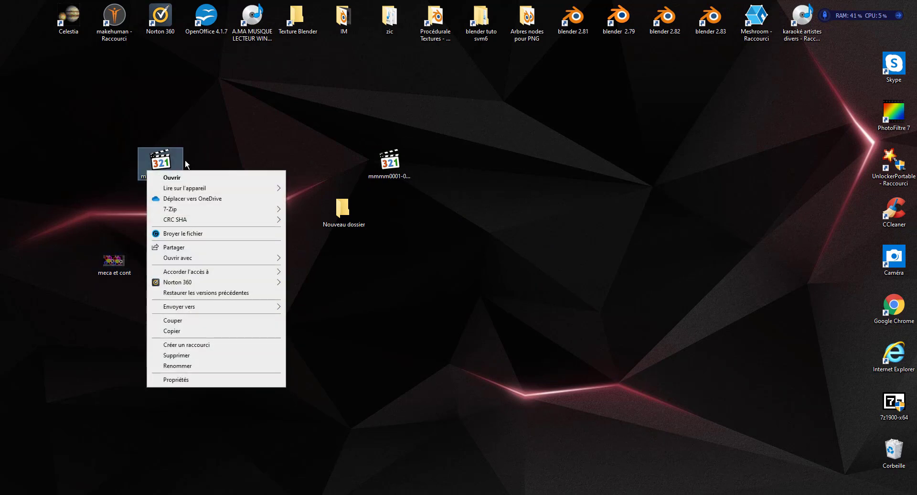
pyautogui.click(183, 355)
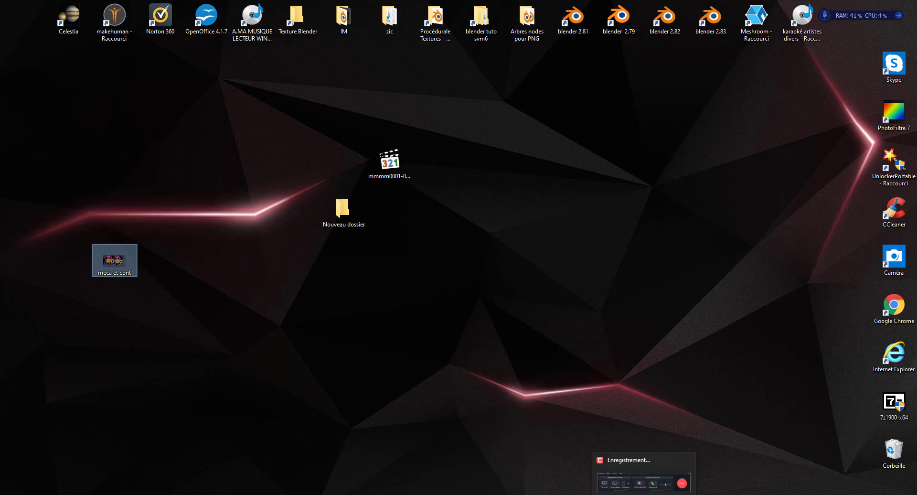
# Return to Blender and add a Video Editing workspace
pyautogui.click(664, 493)
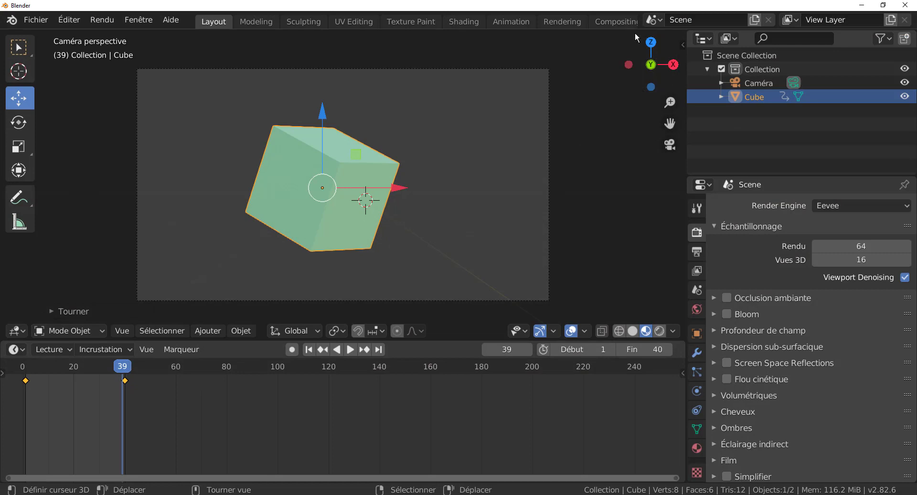
pyautogui.scroll(-4, 621, 23)
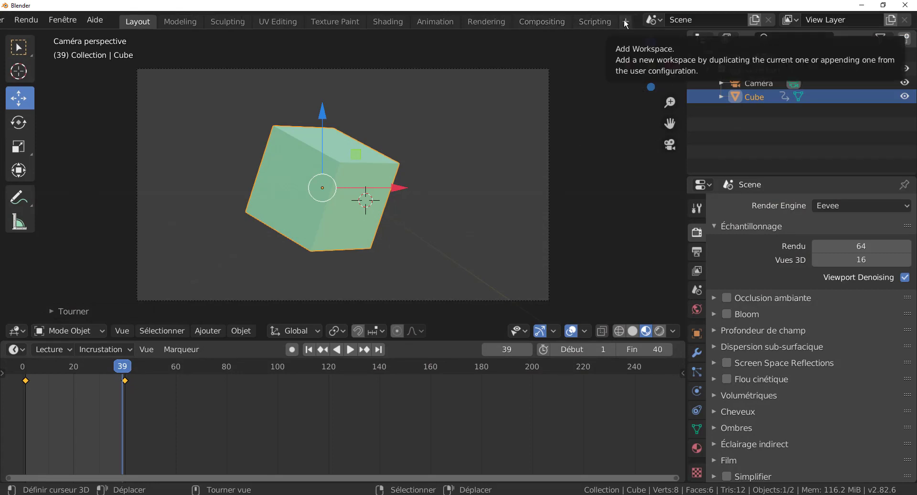
pyautogui.click(626, 22)
pyautogui.moveTo(606, 104)
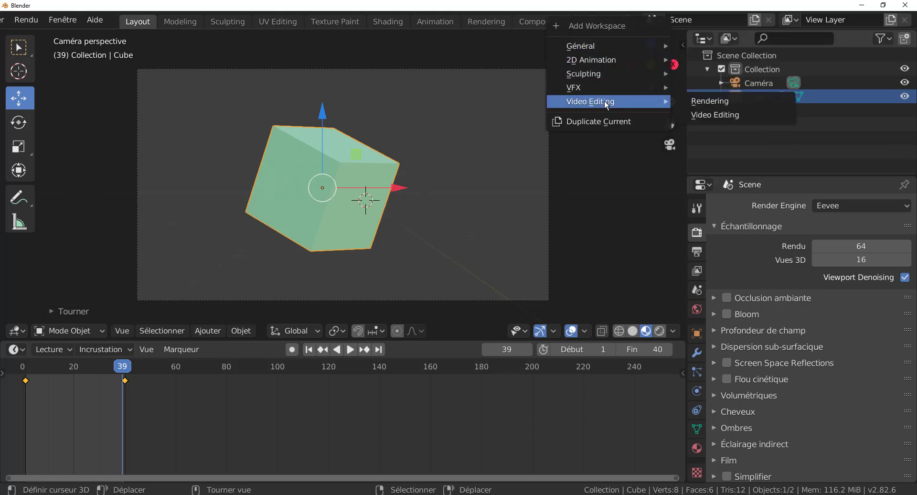
pyautogui.click(734, 119)
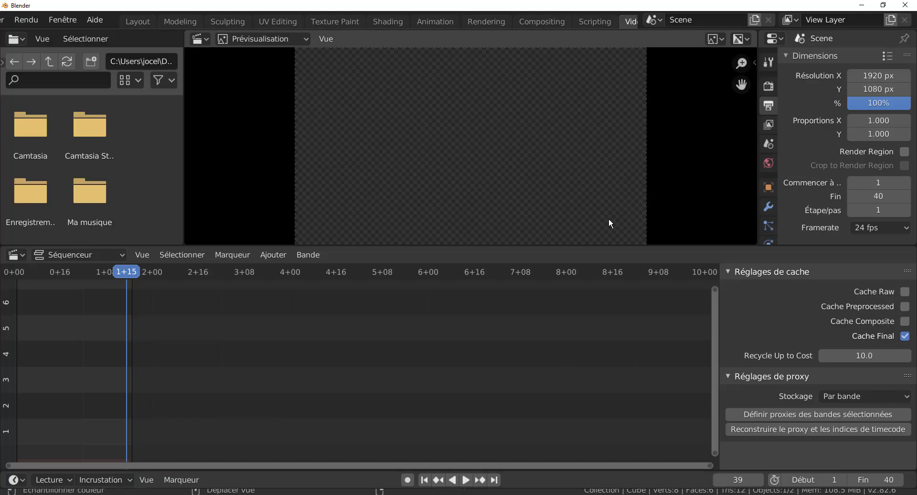
# Add the video mmmm0001-0040.mp4 from the Desktop to the sequencer as a strip starting at frame 39
pyautogui.click(274, 255)
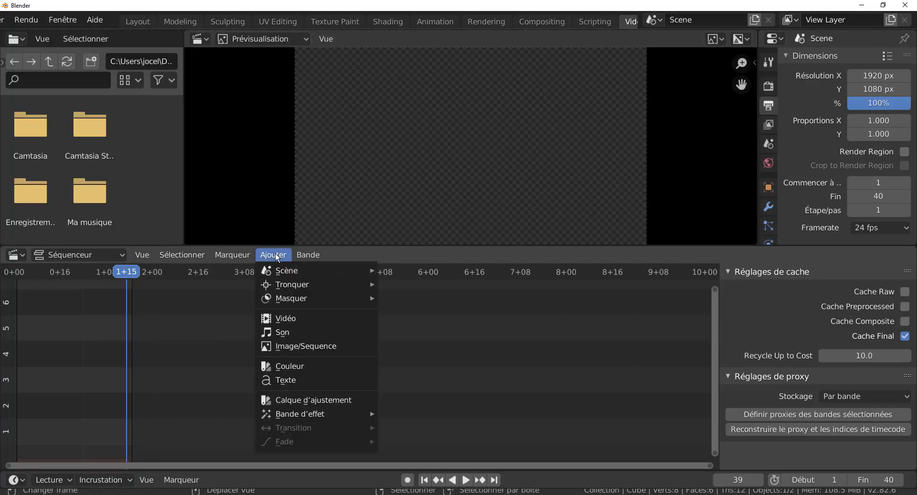
pyautogui.click(279, 319)
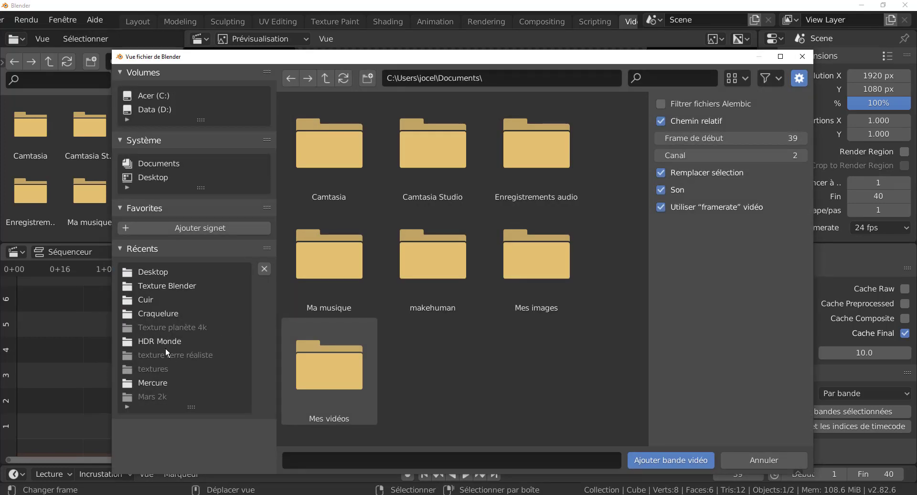
pyautogui.click(145, 176)
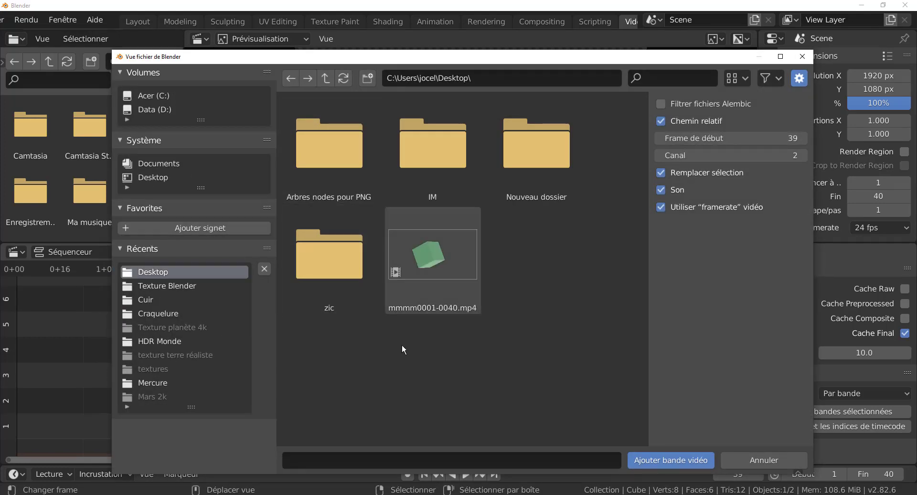
pyautogui.click(431, 248)
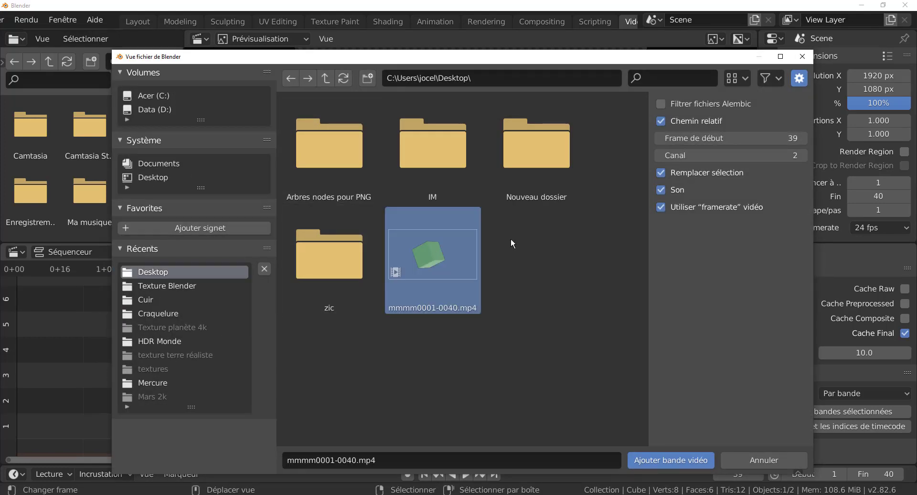
pyautogui.click(659, 461)
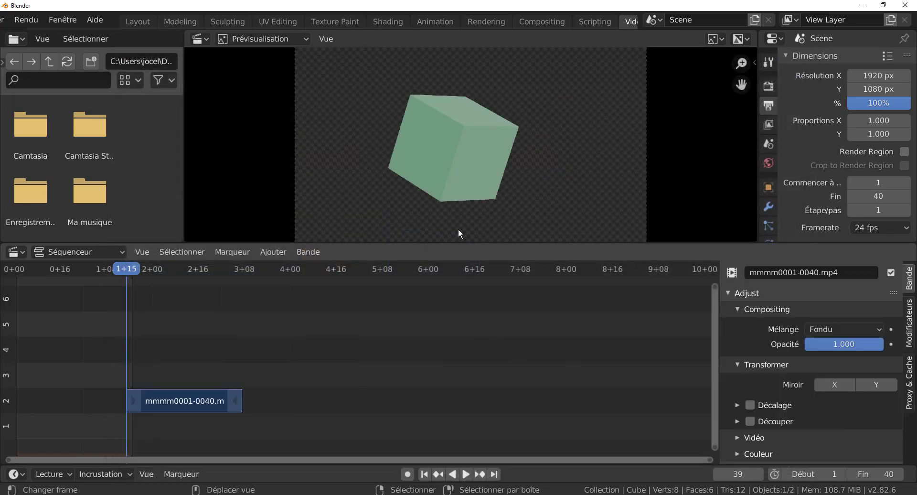
pyautogui.scroll(-1, 521, 159)
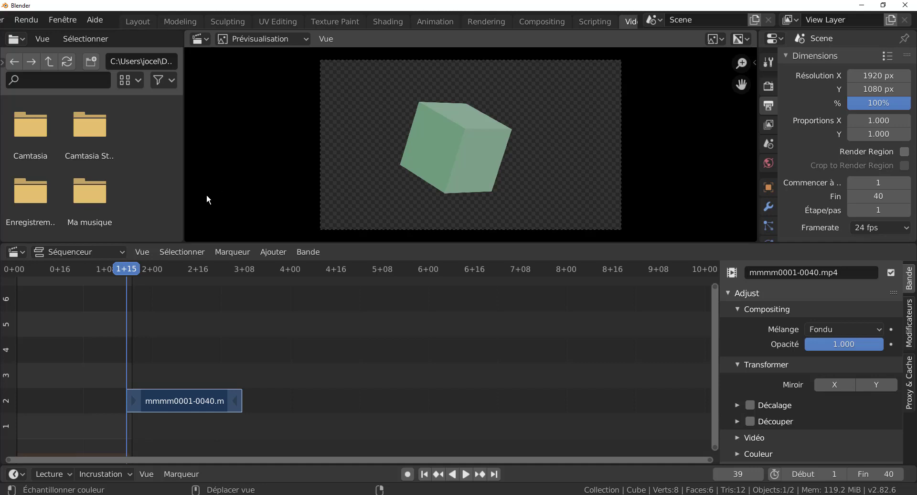
# Add the image meca et cont.JPG from the Desktop as an image strip starting at frame 39
pyautogui.click(273, 251)
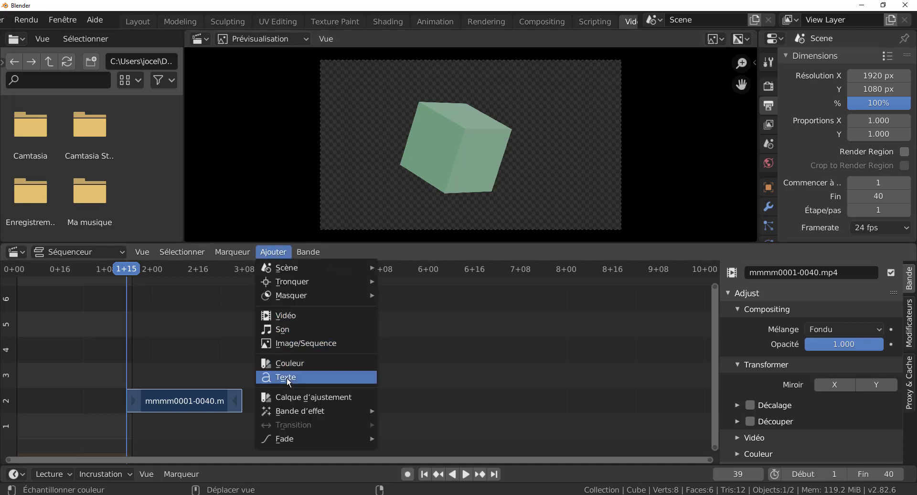
pyautogui.click(287, 343)
pyautogui.click(432, 256)
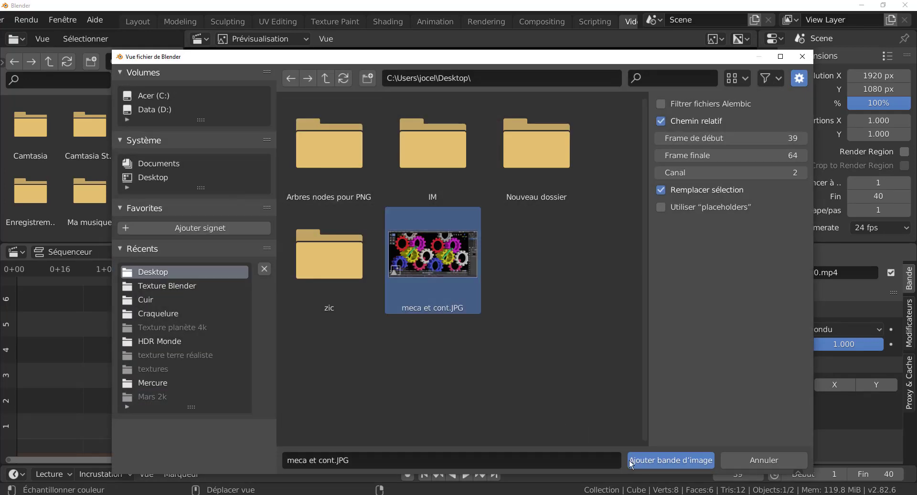
pyautogui.click(661, 463)
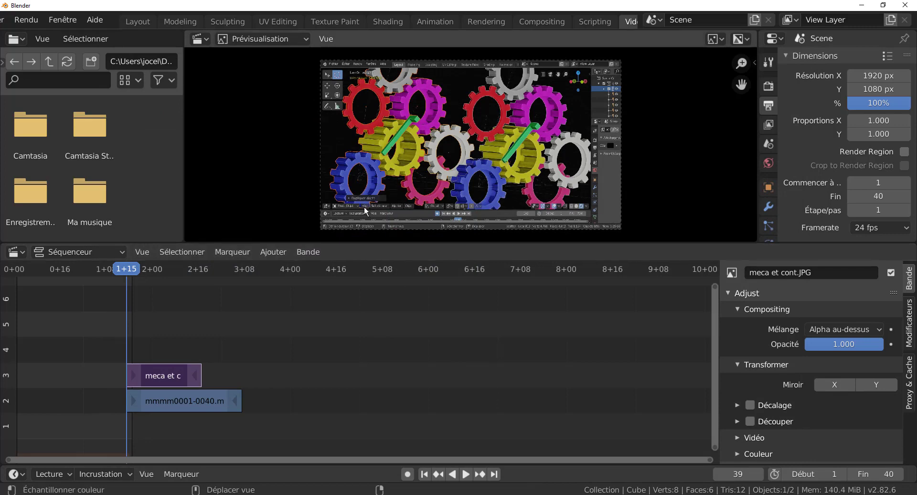
# Set the blend mode of the mmmm0001-0040.mp4 strip to Par dessus
pyautogui.moveTo(162, 401)
pyautogui.mouseDown()
pyautogui.moveTo(160, 322)
pyautogui.moveTo(162, 400)
pyautogui.mouseUp()
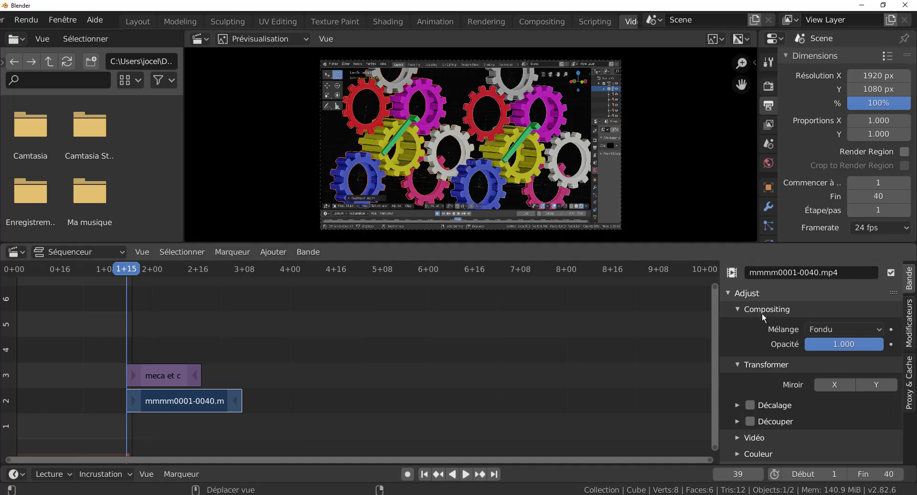
pyautogui.click(843, 328)
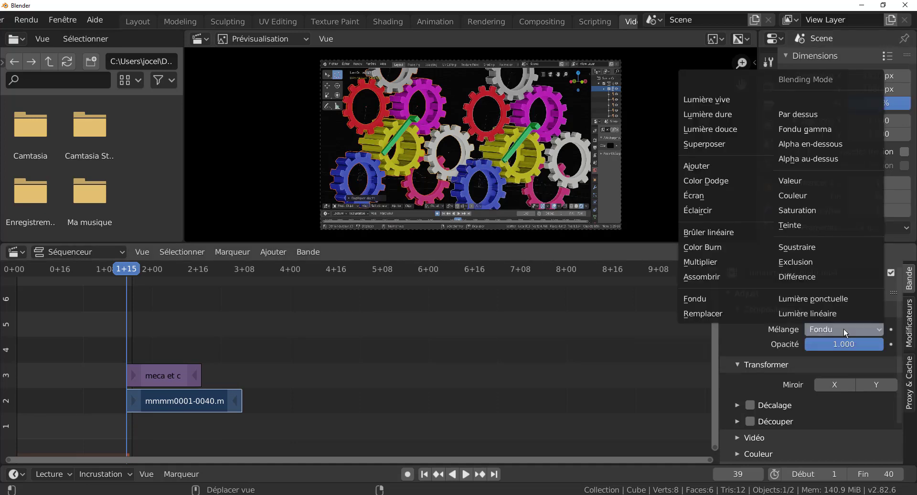
pyautogui.click(801, 116)
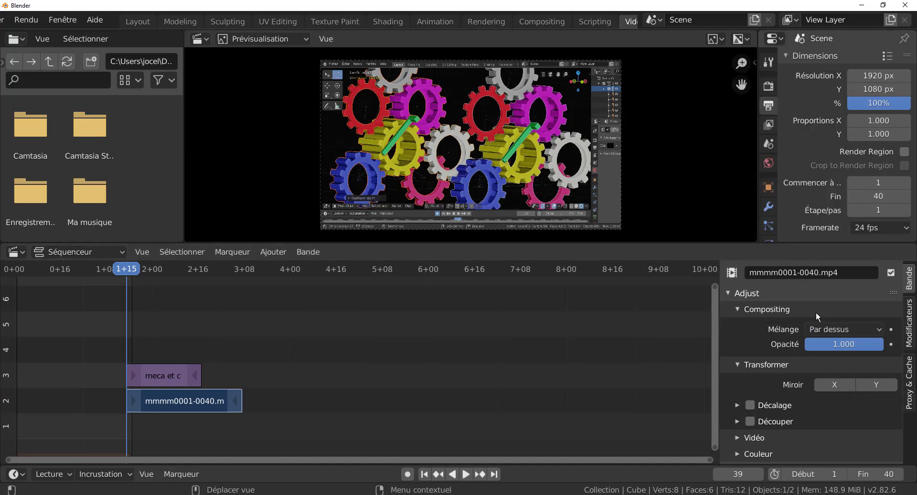
# Try the Alpha en-dessous blend mode on the video strip, scrub to frame 54 to check it, and restore Par dessus
pyautogui.click(841, 329)
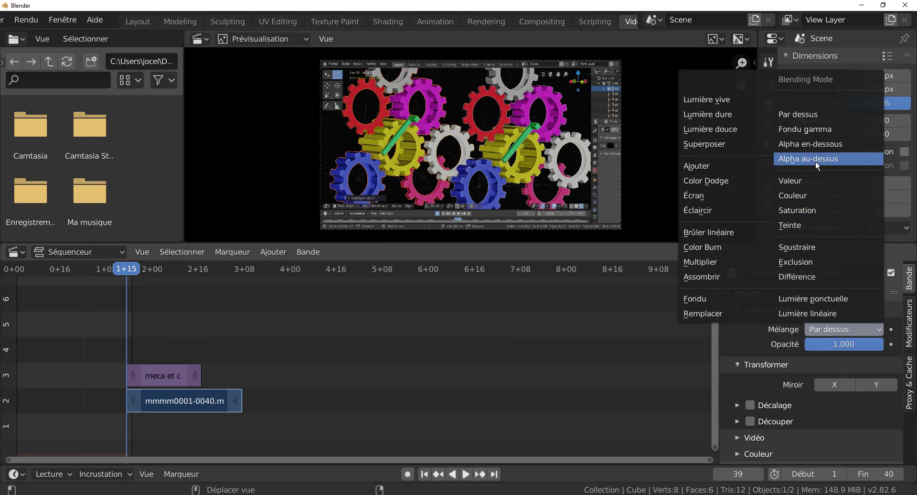
pyautogui.click(813, 145)
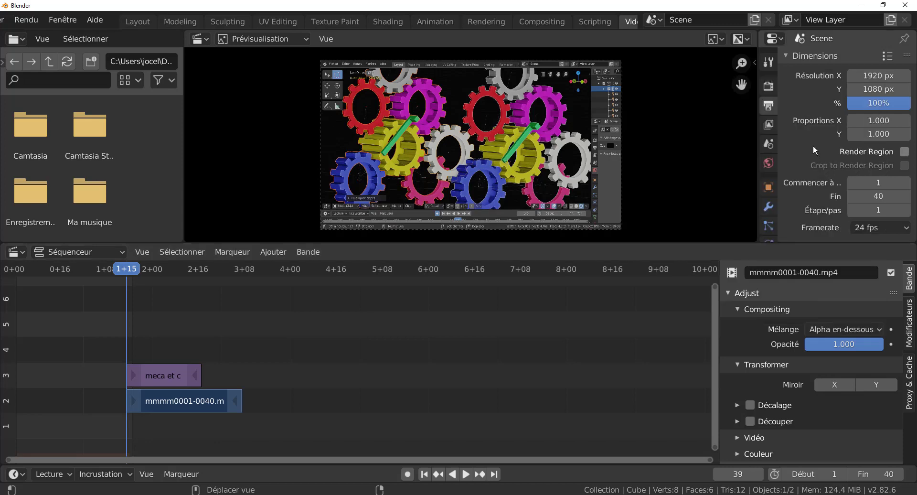
pyautogui.moveTo(131, 271); pyautogui.dragTo(170, 271)
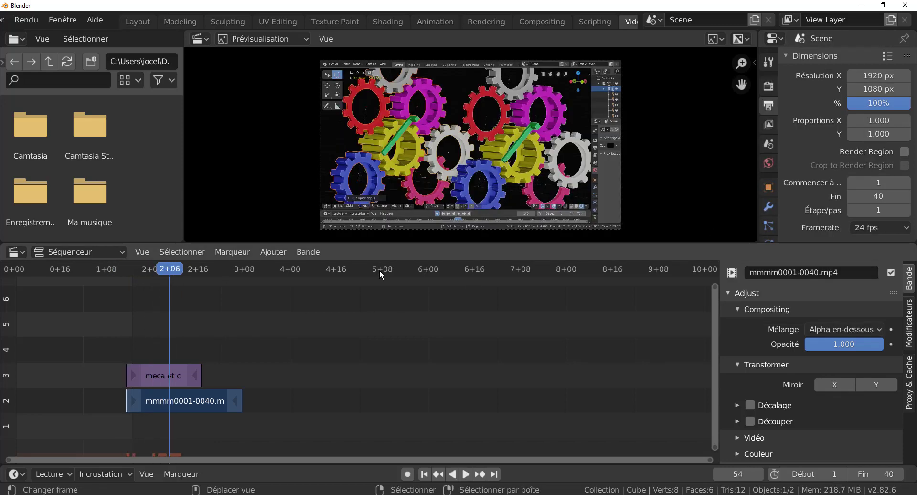
pyautogui.click(856, 329)
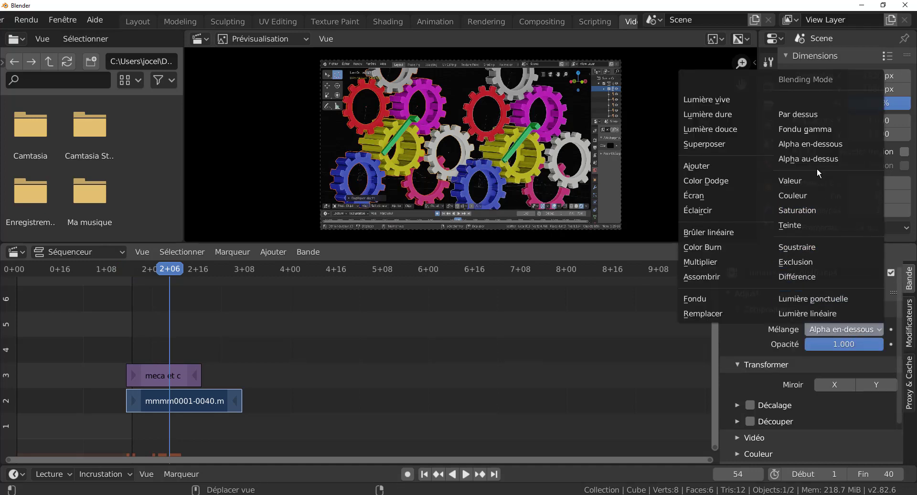
pyautogui.click(807, 116)
pyautogui.click(835, 330)
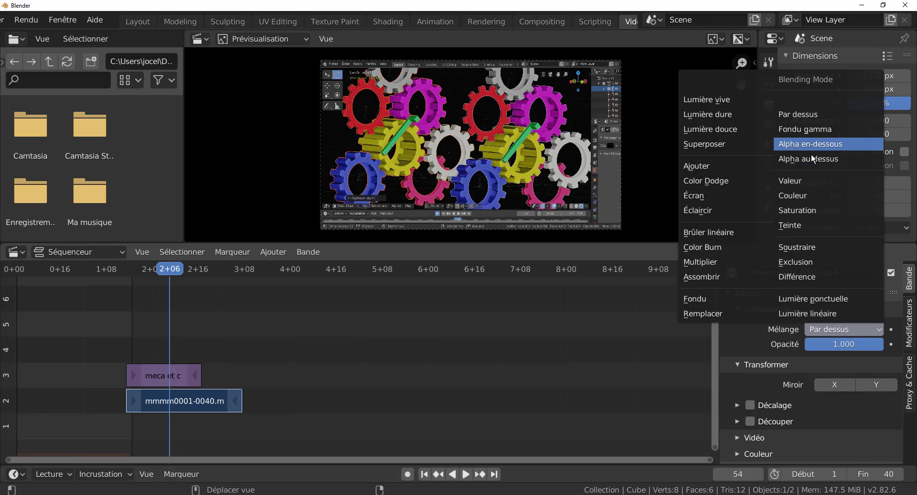
pyautogui.click(808, 116)
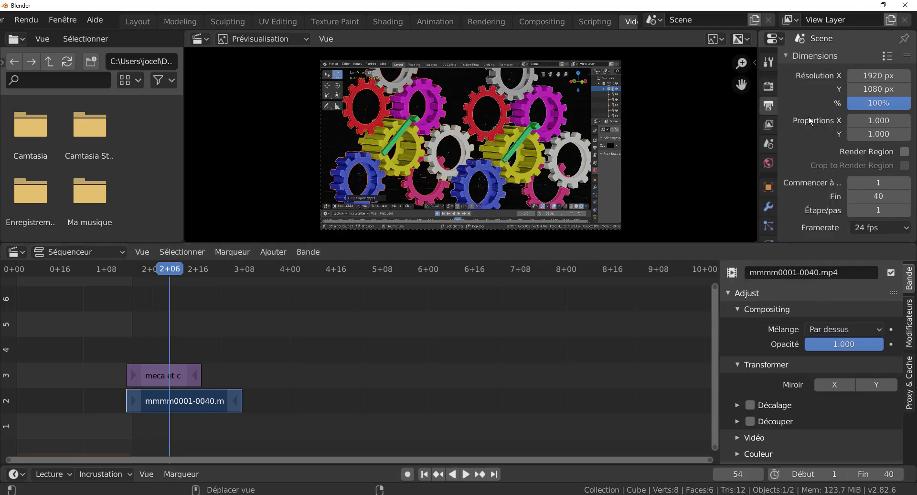
# Set the blend mode of the meca et cont.JPG strip to Par dessus
pyautogui.click(196, 375)
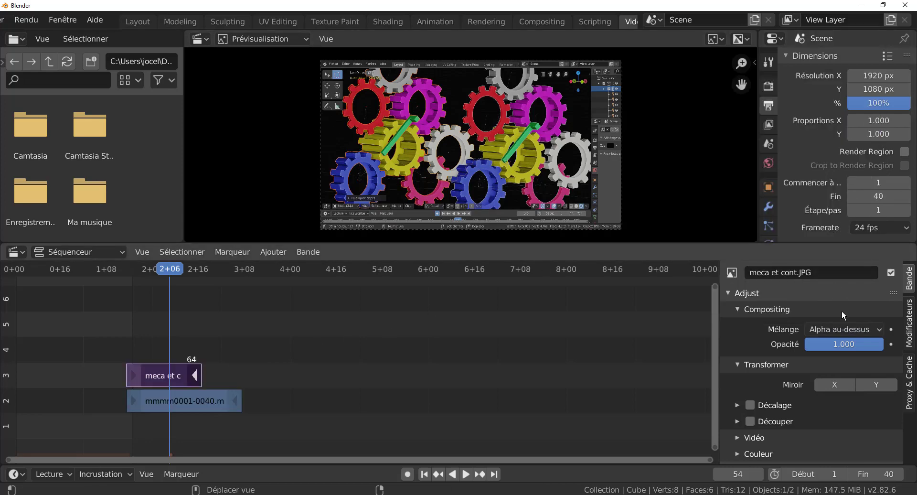
pyautogui.click(844, 331)
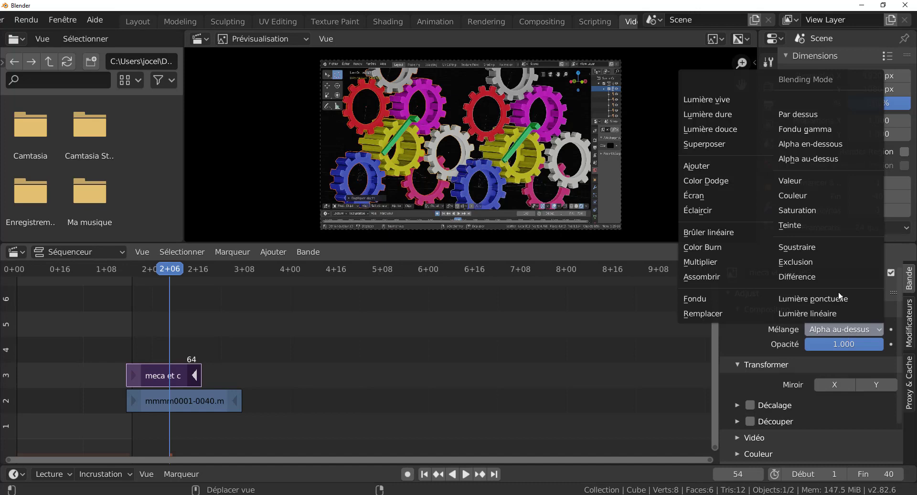
pyautogui.click(820, 113)
# Move the video strip to channel 4, above the image strip, and check the blend mode of both strips
pyautogui.moveTo(191, 400); pyautogui.dragTo(187, 351)
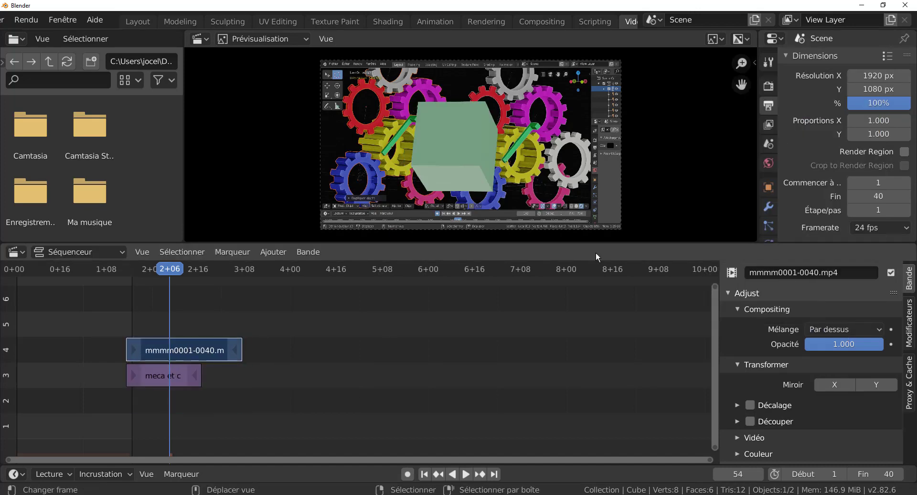
pyautogui.click(197, 370)
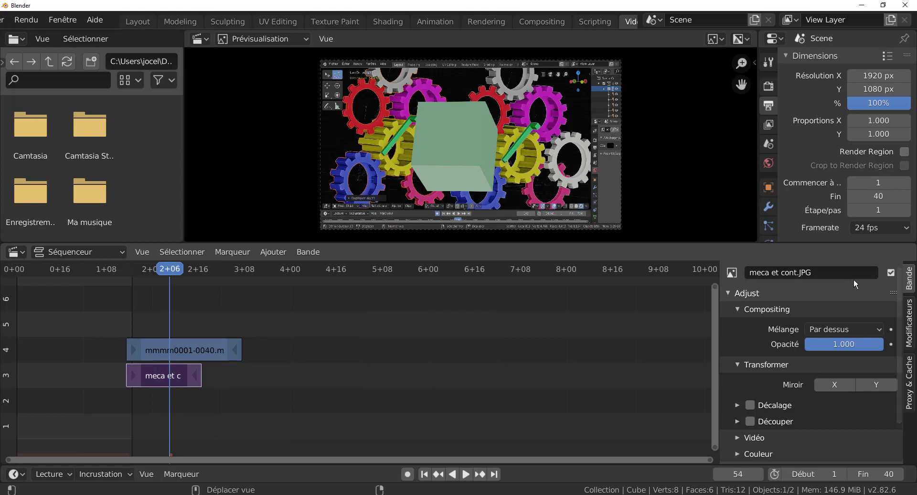
pyautogui.click(151, 347)
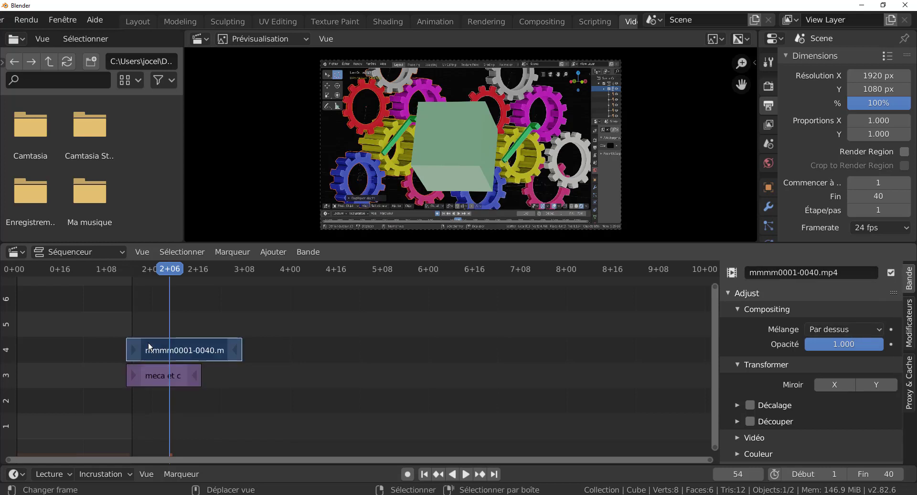
# Try the Fondu and Remplacer blend modes on the video strip, and restore Par dessus
pyautogui.click(846, 330)
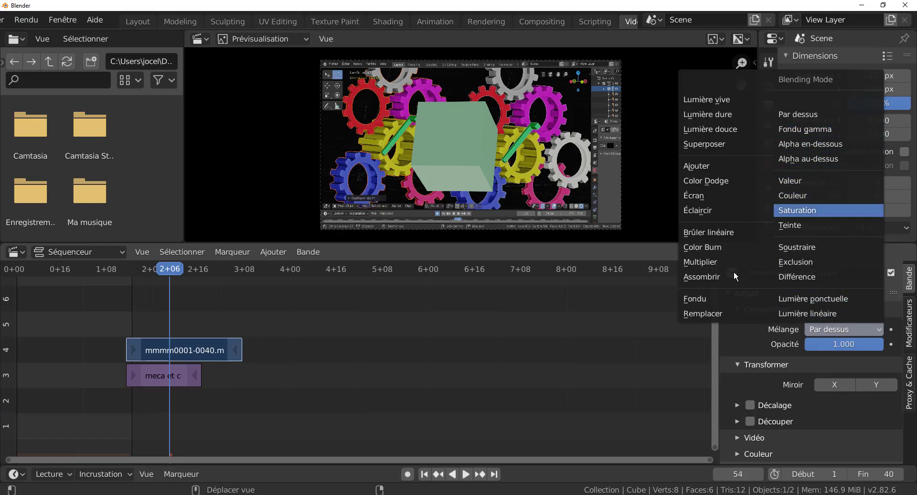
pyautogui.click(698, 298)
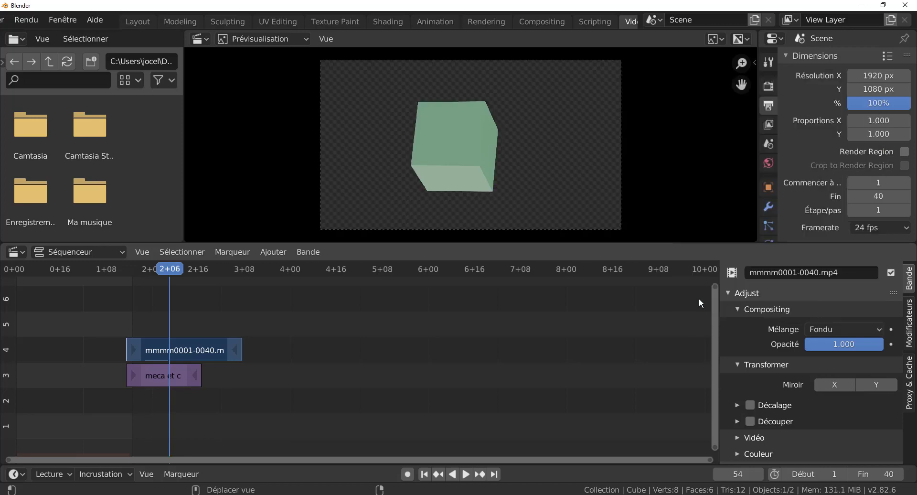
pyautogui.click(823, 329)
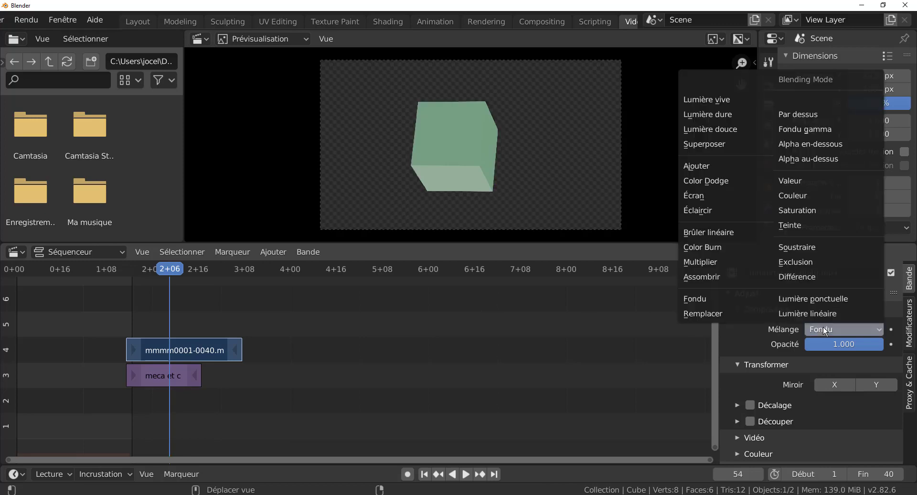
pyautogui.click(715, 313)
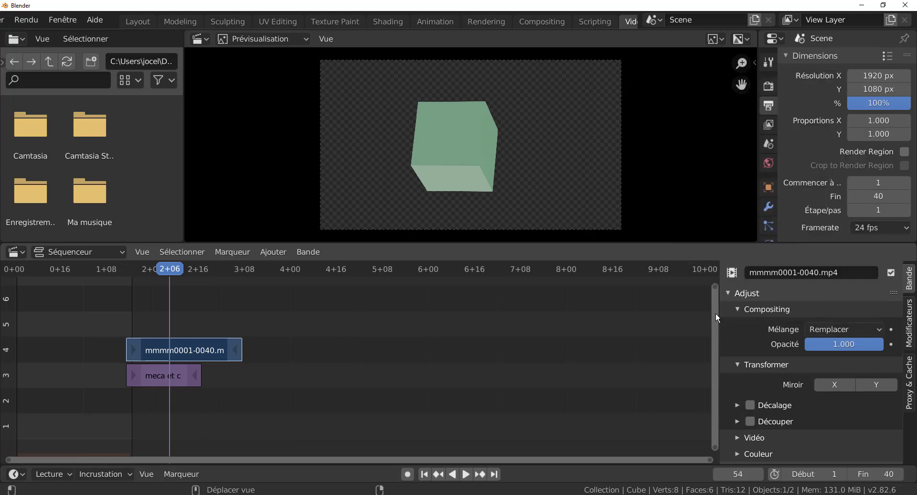
pyautogui.click(826, 327)
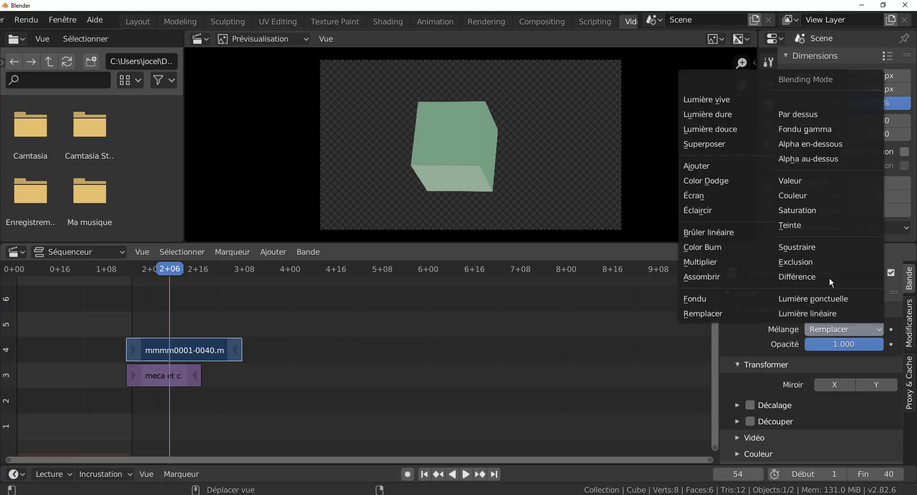
pyautogui.click(815, 114)
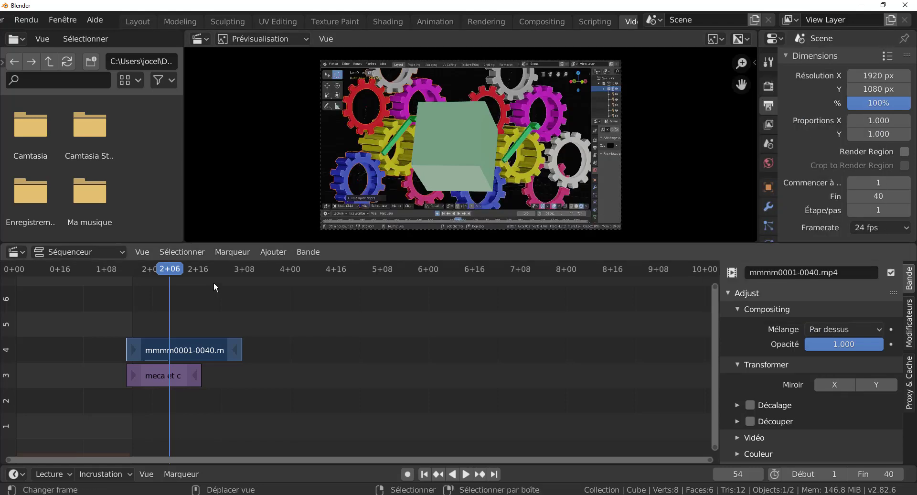
# Scrub through the overlaid strips to check the composite, and review the video strip's properties, modifiers, and proxy and cache settings
pyautogui.moveTo(176, 268); pyautogui.dragTo(174, 291)
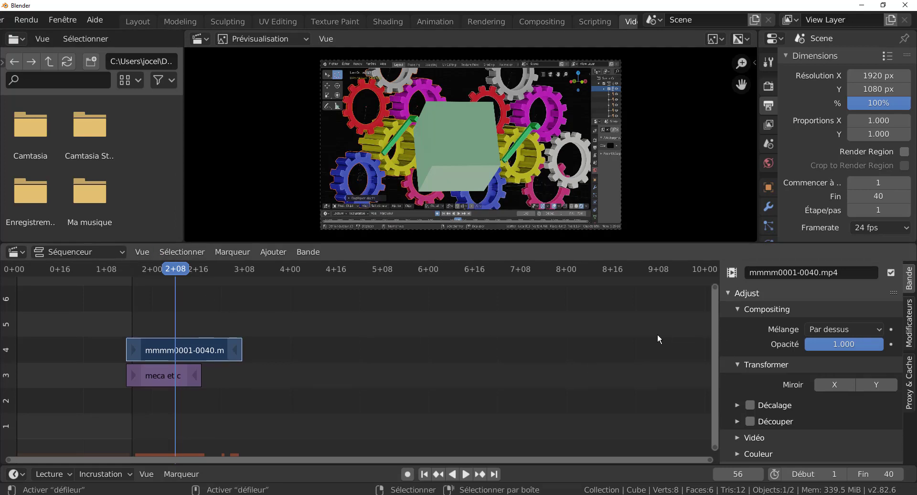
pyautogui.scroll(-2, 774, 406)
pyautogui.scroll(-1, 774, 403)
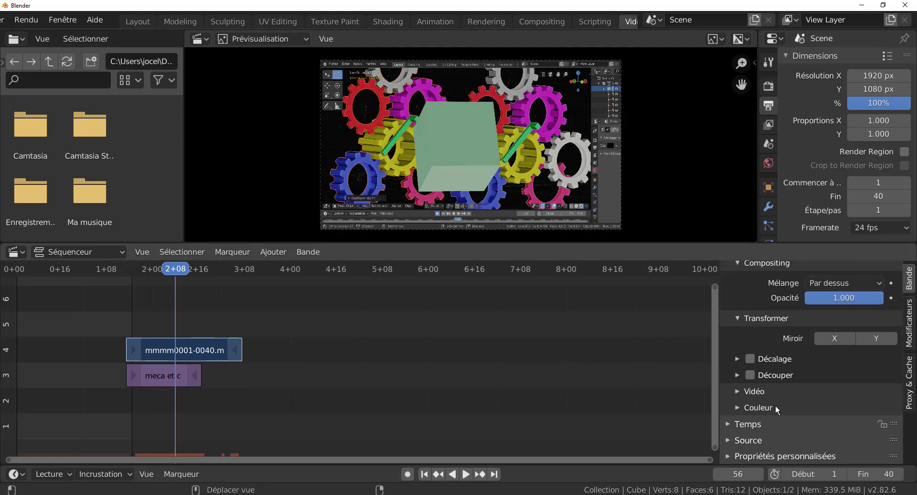
pyautogui.scroll(3, 786, 423)
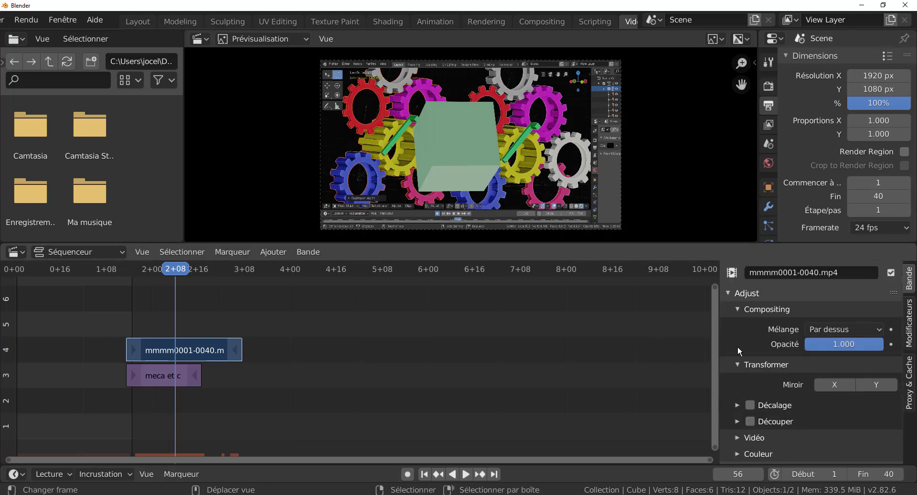
pyautogui.click(912, 328)
pyautogui.click(910, 284)
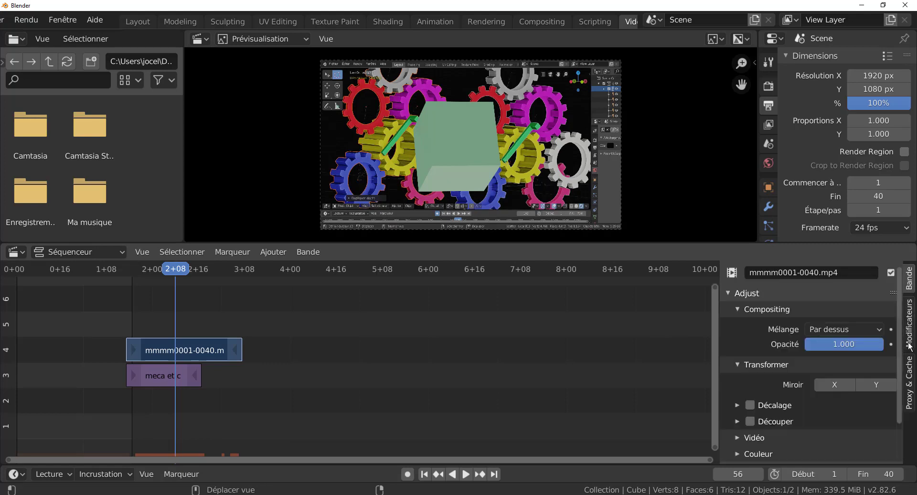
pyautogui.click(910, 382)
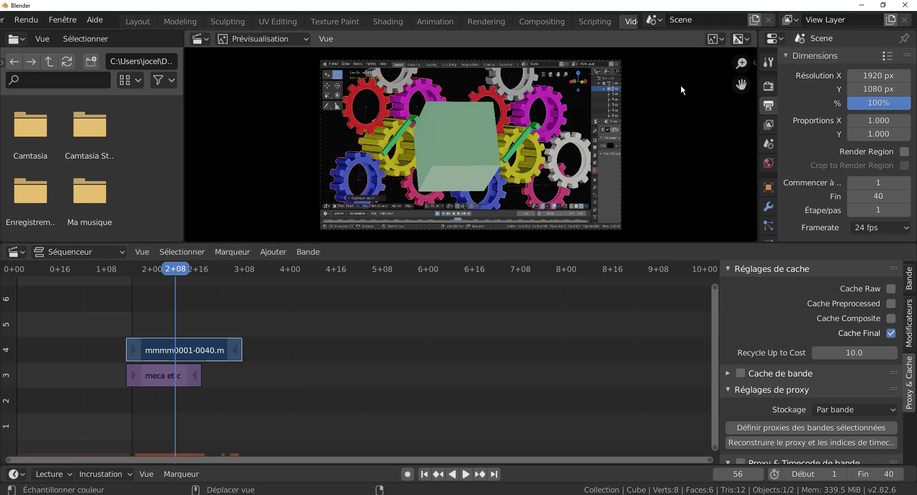
# Look through the Modeling and Sculpting workspaces and return to the Layout workspace
pyautogui.click(183, 21)
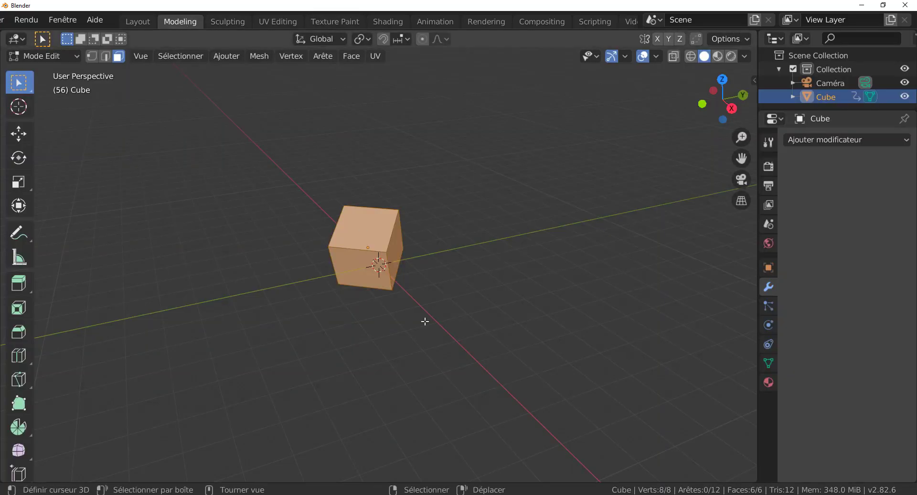
pyautogui.click(227, 21)
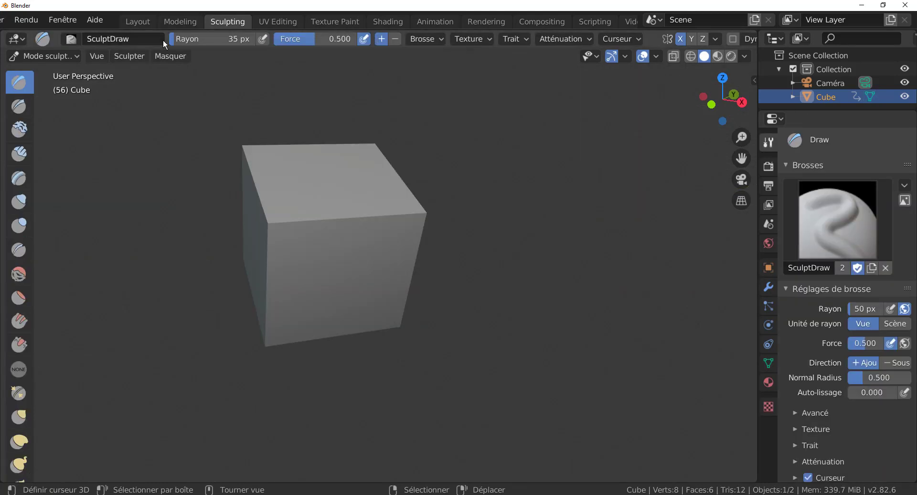
pyautogui.click(138, 21)
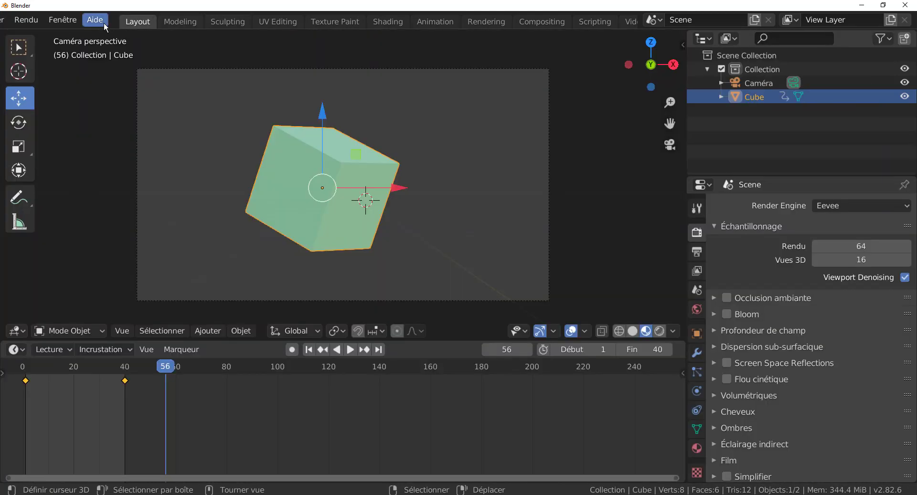